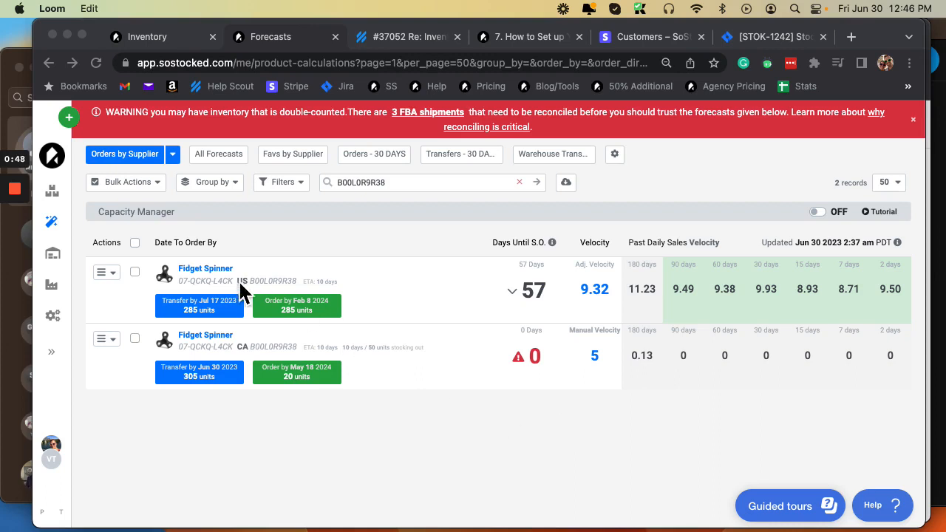
Expand the US Fidget Spinner forecast and view the warehouse inventory breakdown for Jun 30 2023
left_click(457, 308)
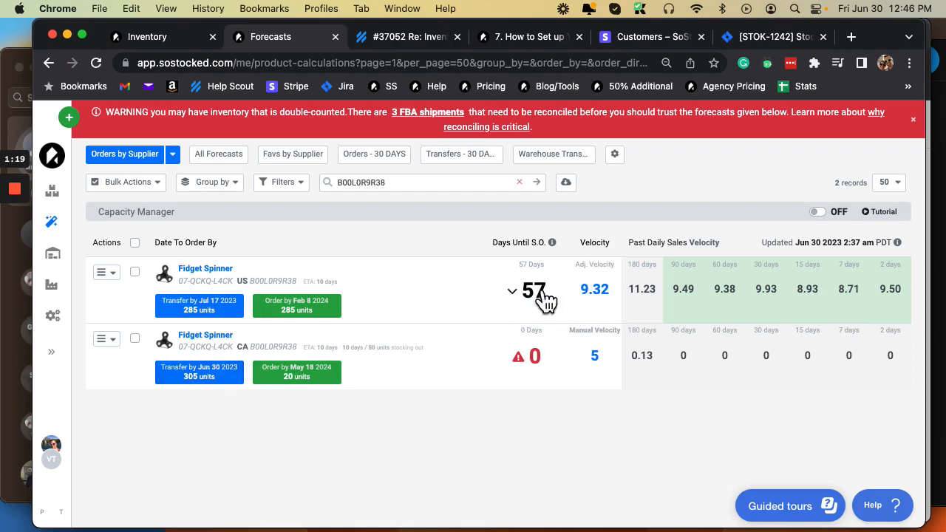
left_click(525, 308)
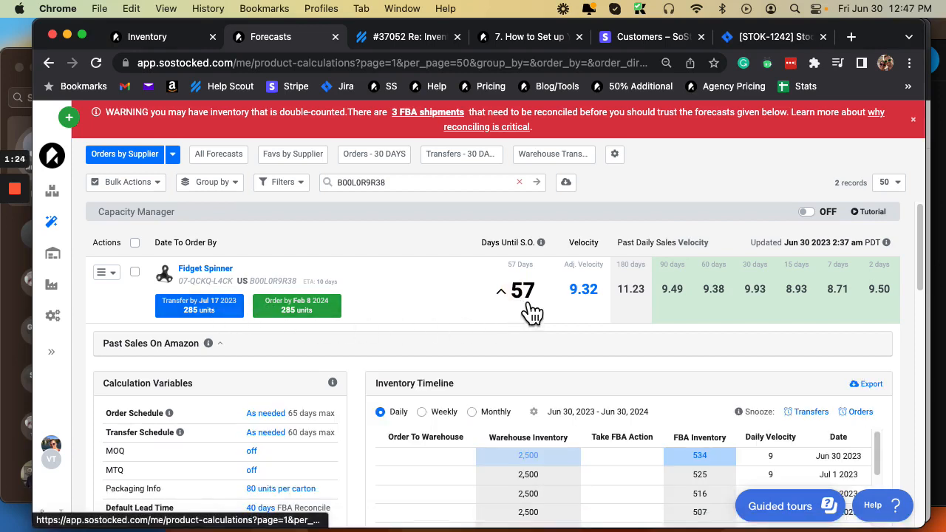
scroll(517, 318, "down", 2)
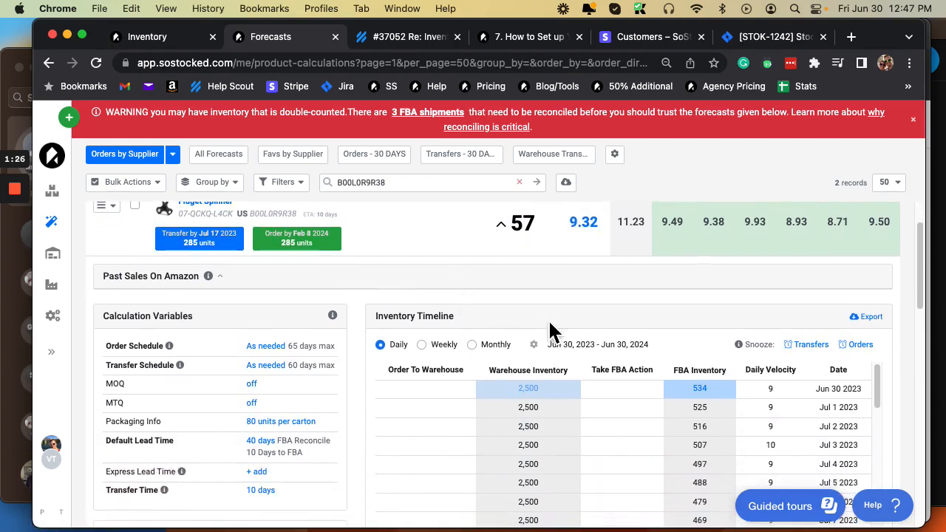
mouse_move(546, 404)
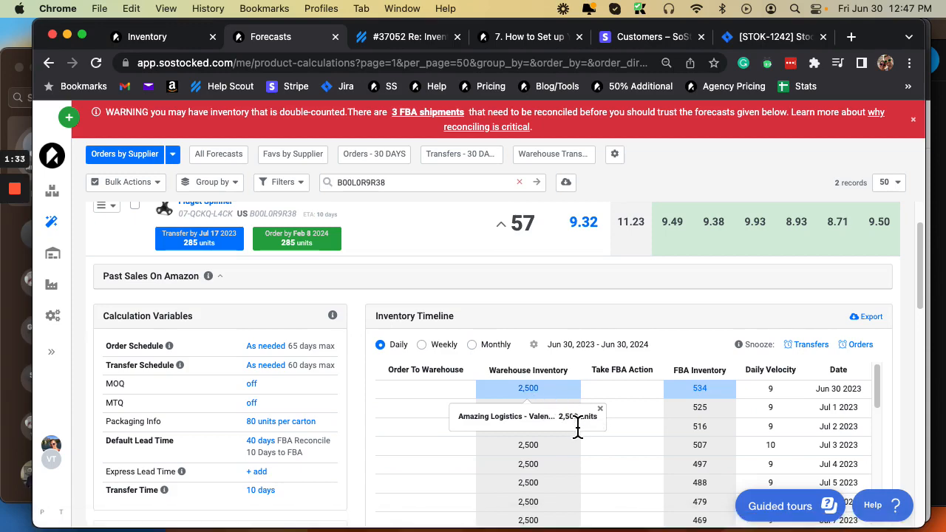
View the Fidget Spinner's per-warehouse quantities in the inventory list's warehouse update form and close it without changes
left_click(185, 39)
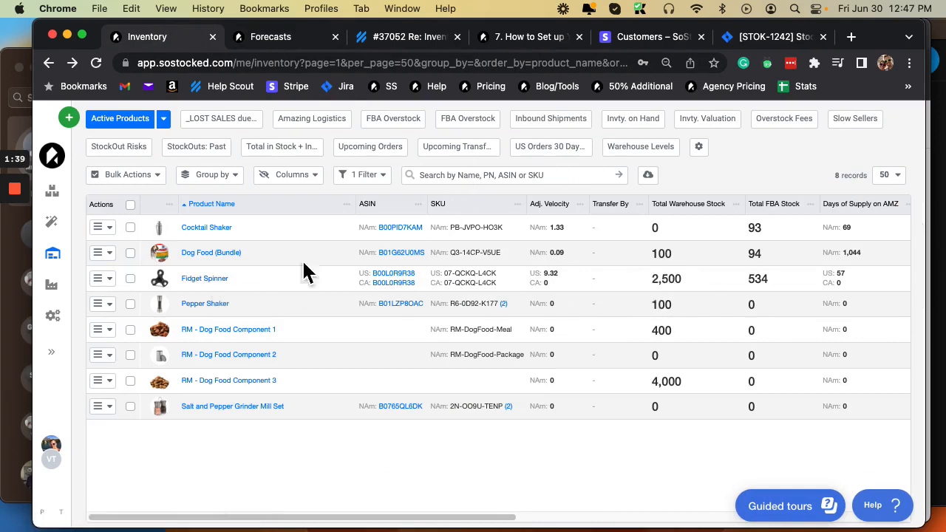
left_click(111, 279)
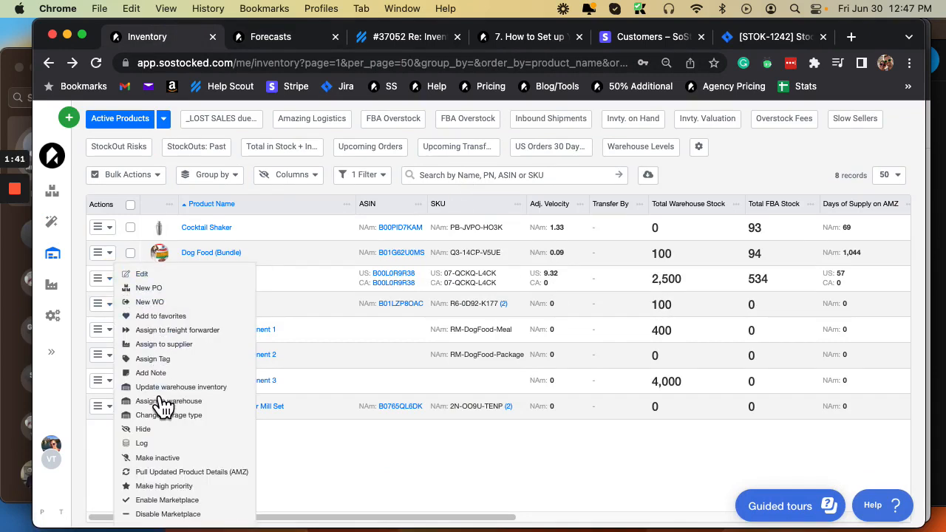
left_click(161, 388)
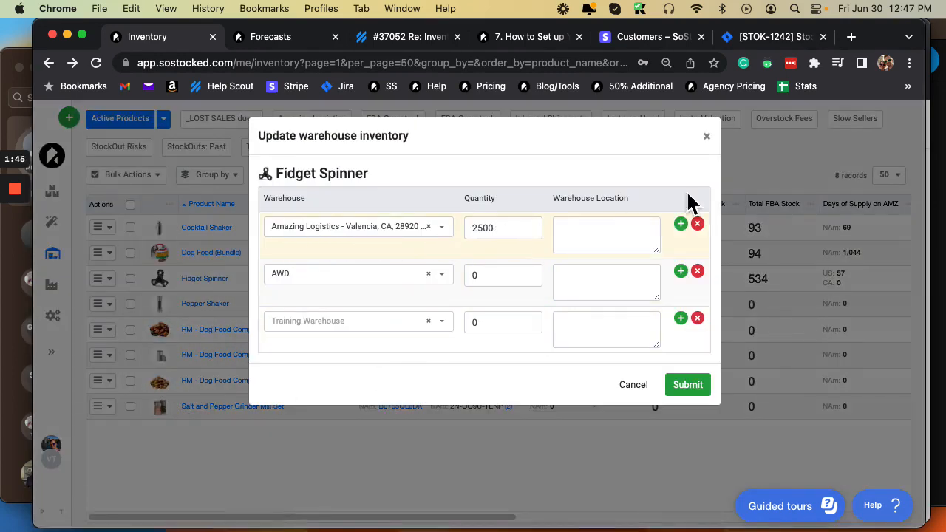
left_click(707, 136)
Return to the forecasts, dismiss the warehouse breakdown and examine the US inventory timeline up to the Jul 17 2023 transfer
left_click(303, 38)
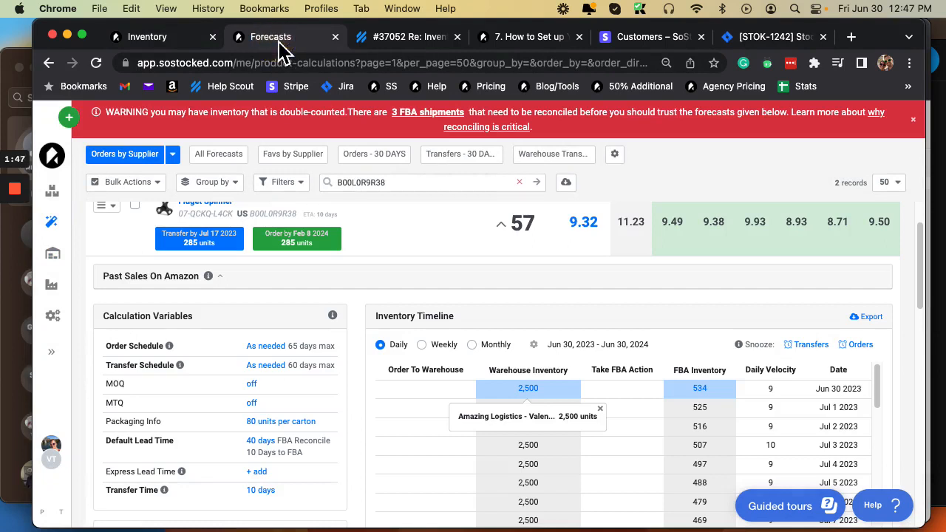
left_click(600, 409)
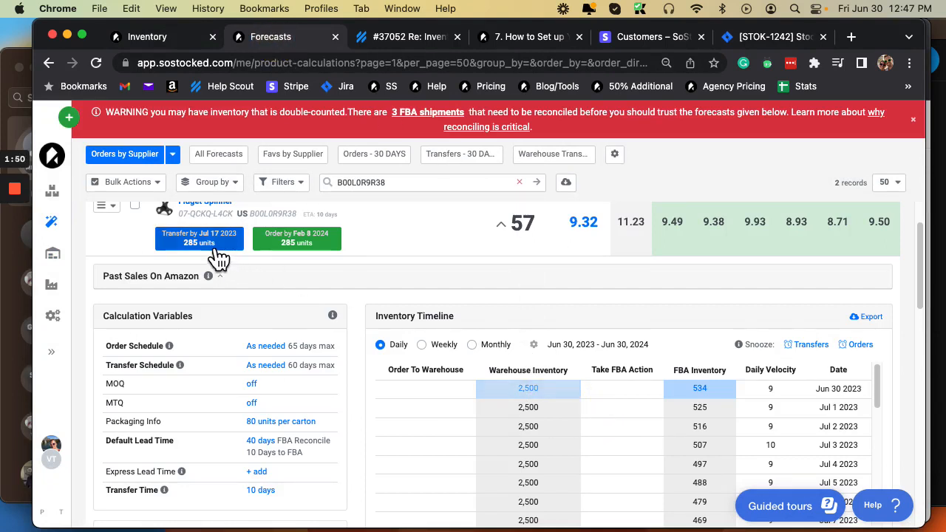
scroll(326, 325, "down", 3)
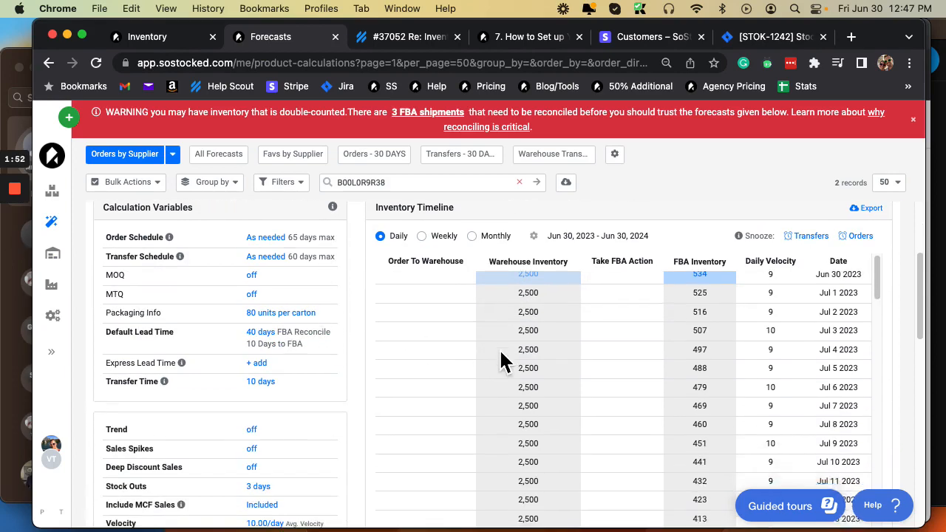
scroll(503, 360, "down", 5)
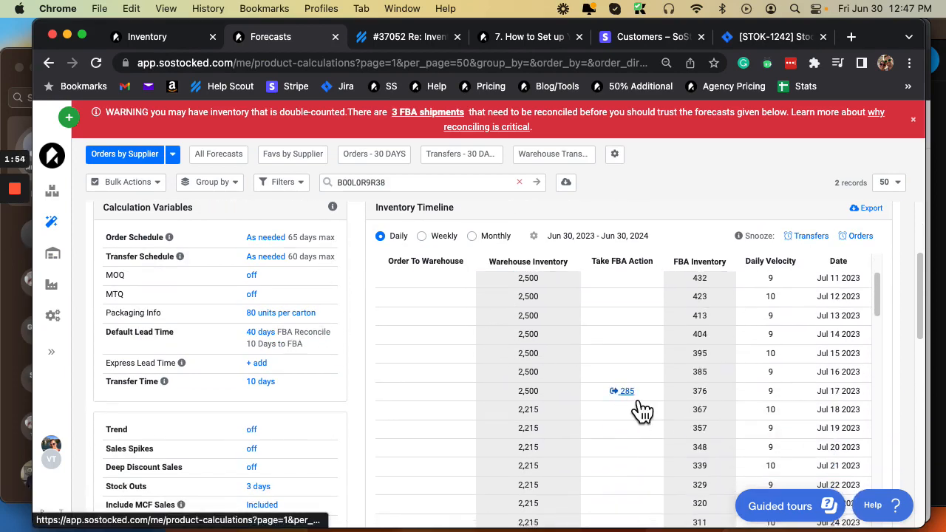
Collapse the US forecast, expand the CA Fidget Spinner forecast and show its Jun 30 2023 warehouse inventory breakdown
scroll(299, 336, "up", 5)
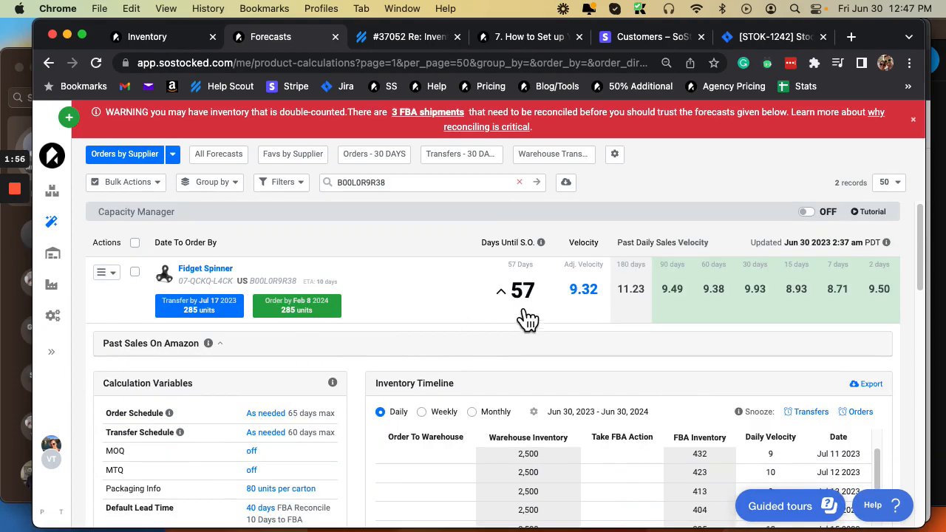
left_click(504, 292)
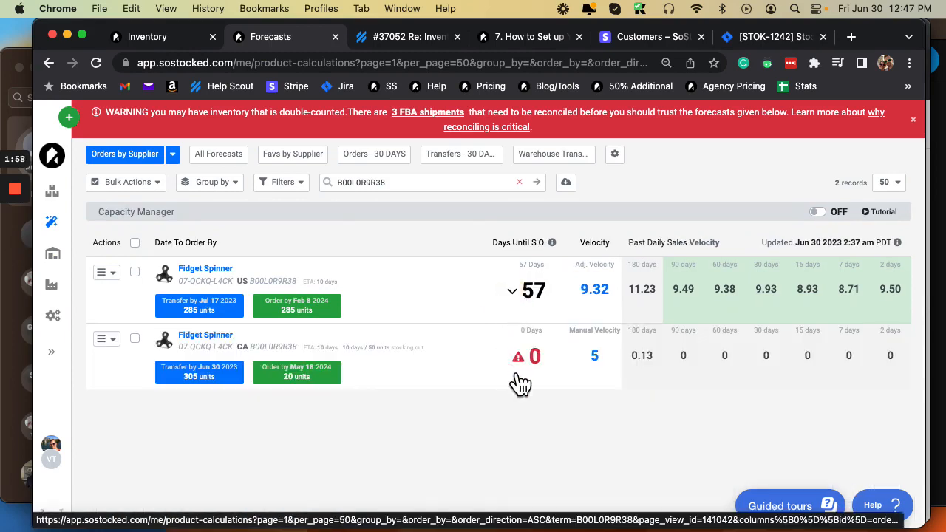
left_click(519, 374)
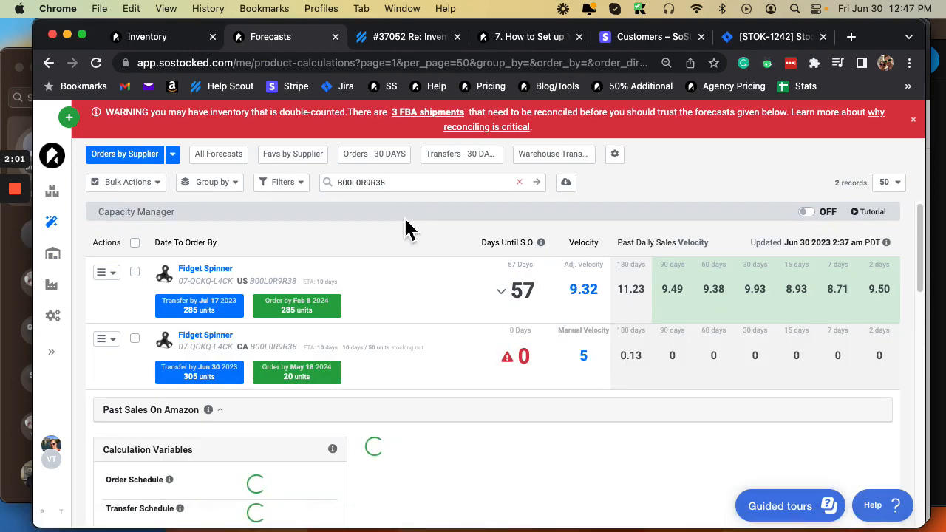
scroll(405, 229, "down", 4)
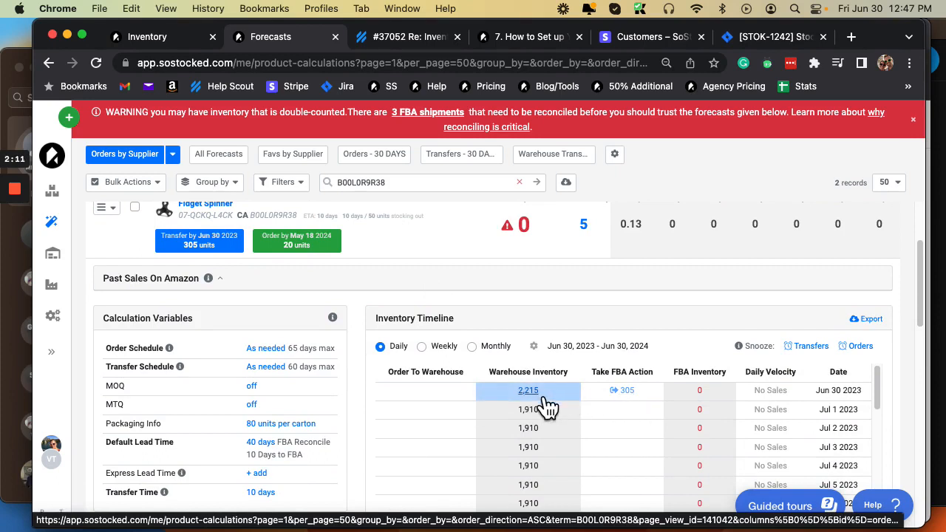
scroll(547, 407, "up", 1)
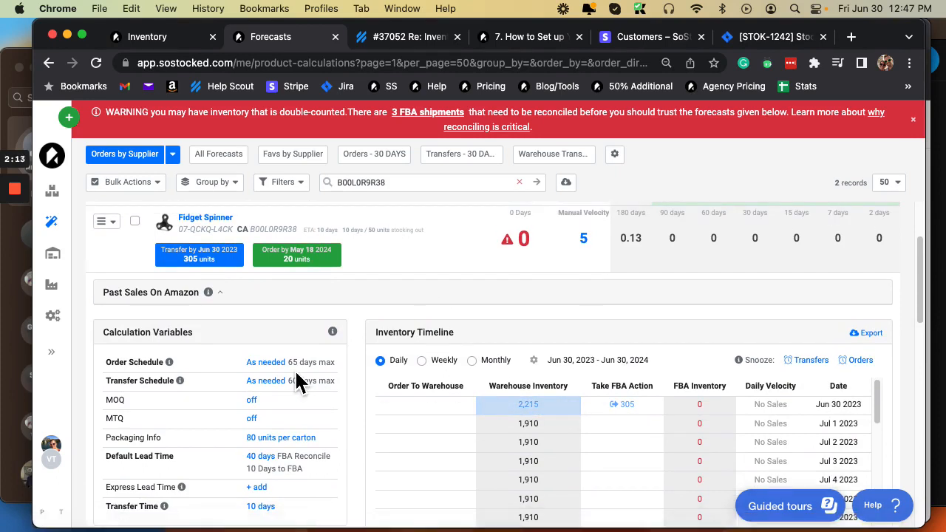
scroll(547, 419, "up", 1)
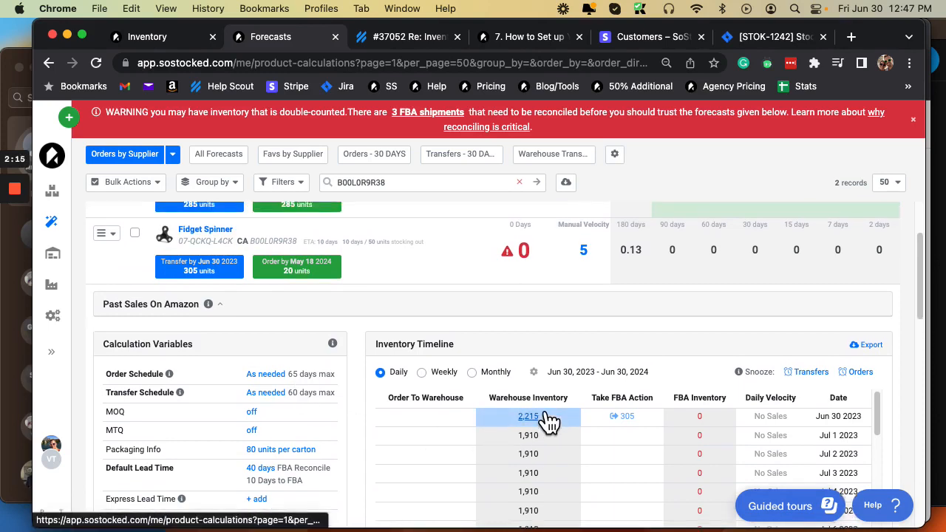
scroll(547, 420, "up", 1)
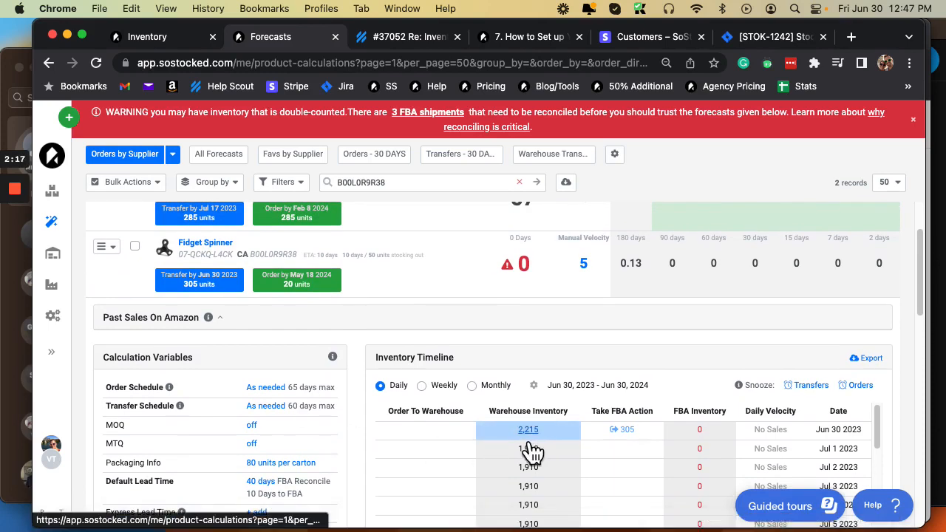
left_click(538, 435)
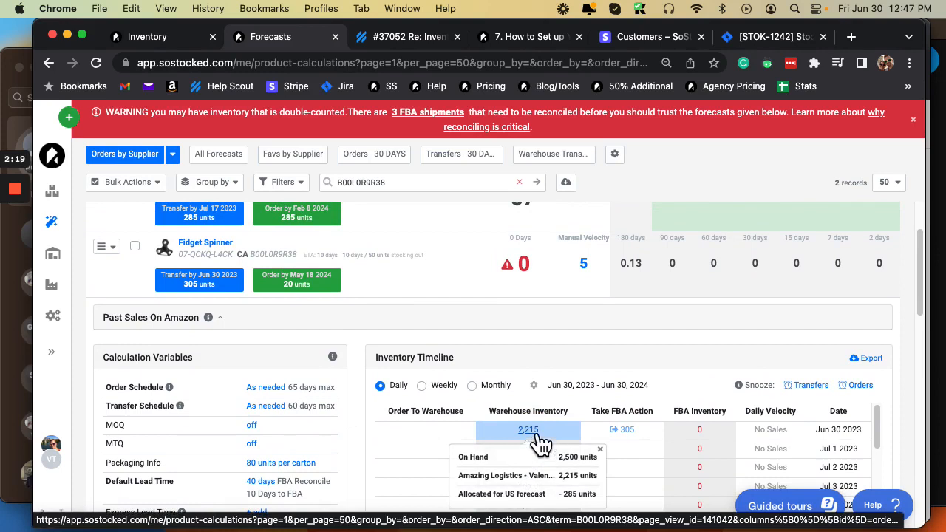
Examine the CA inventory timeline from Jun 30 into August 2023 for transfers and warehouse stock
scroll(271, 420, "down", 2)
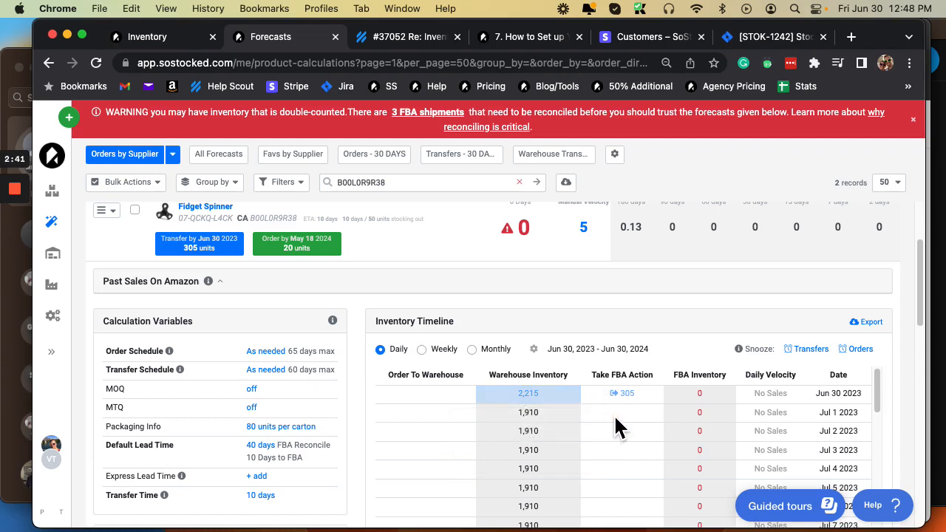
scroll(617, 431, "up", 1)
scroll(616, 433, "up", 1)
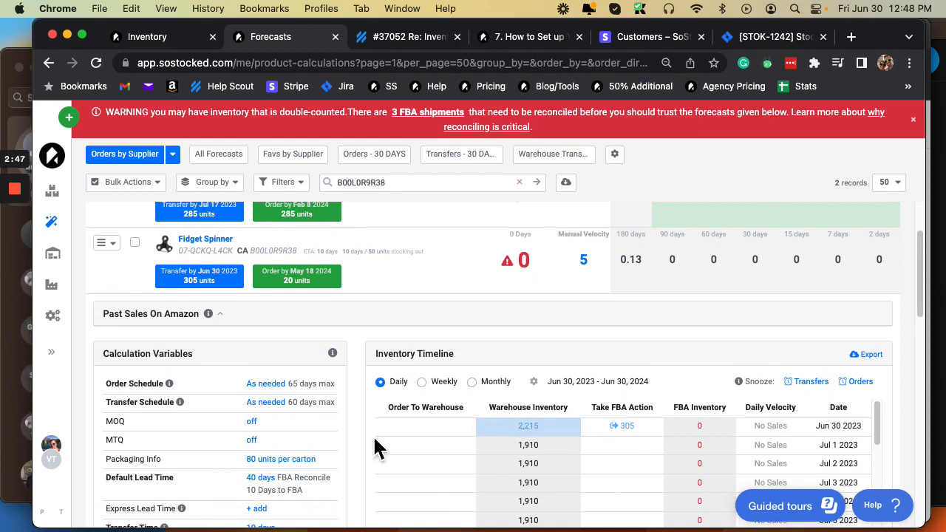
scroll(293, 434, "down", 5)
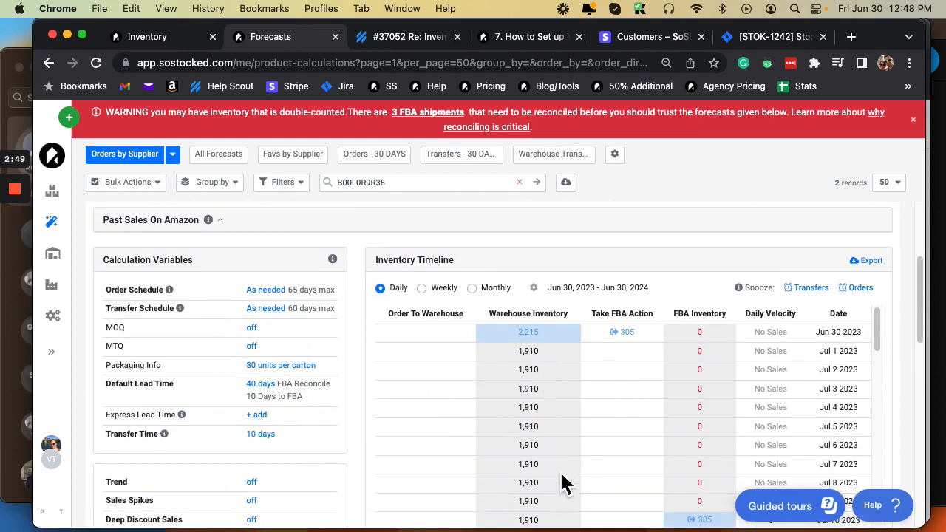
scroll(566, 458, "down", 5)
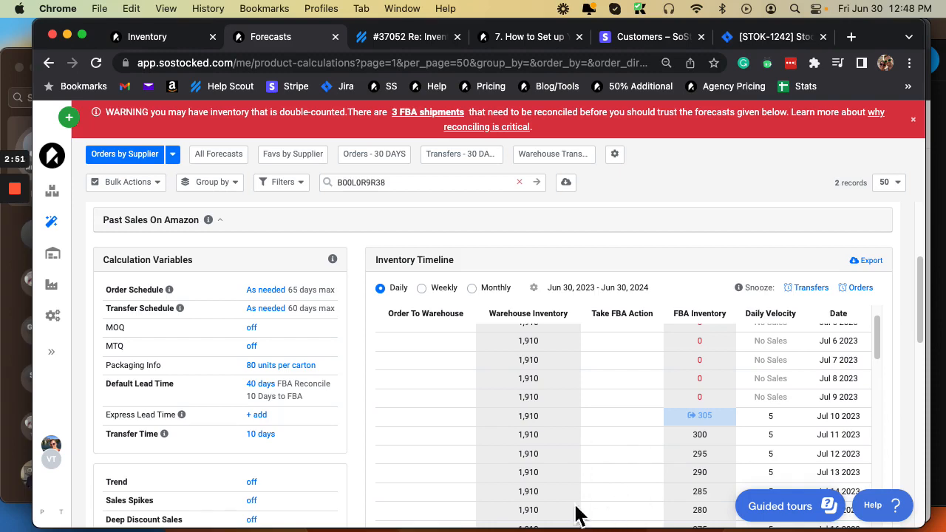
scroll(566, 462, "down", 10)
scroll(564, 455, "down", 4)
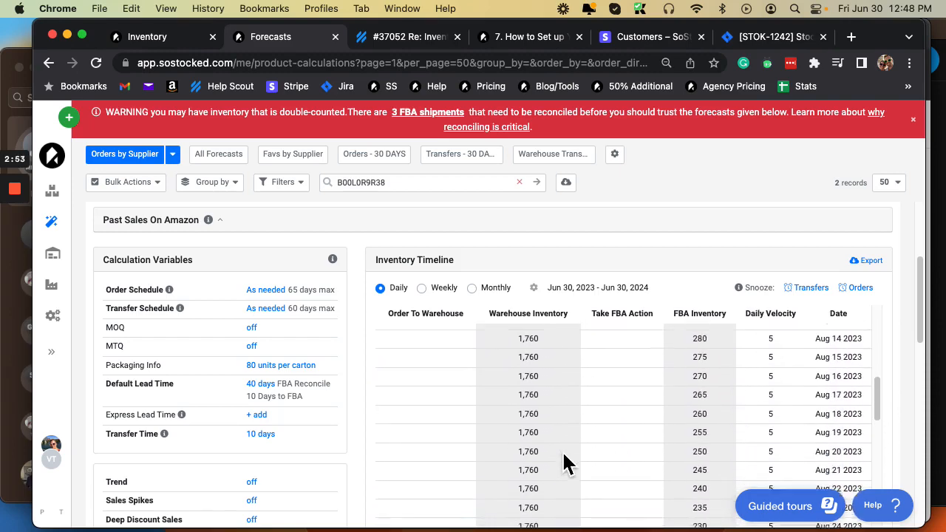
scroll(564, 455, "up", 15)
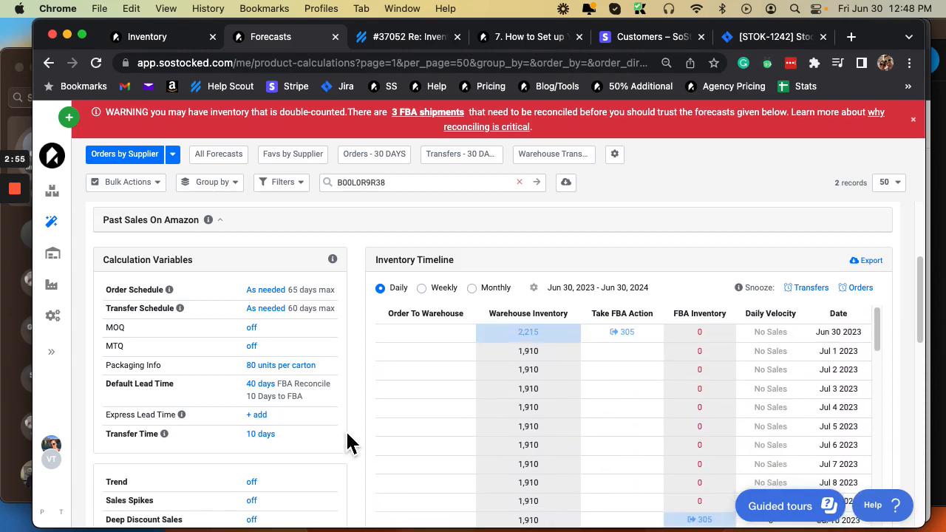
Compare the CA timeline's first warehouse inventory days with the transfer and order suggestions of both marketplaces
scroll(348, 444, "up", 4)
scroll(348, 444, "down", 1)
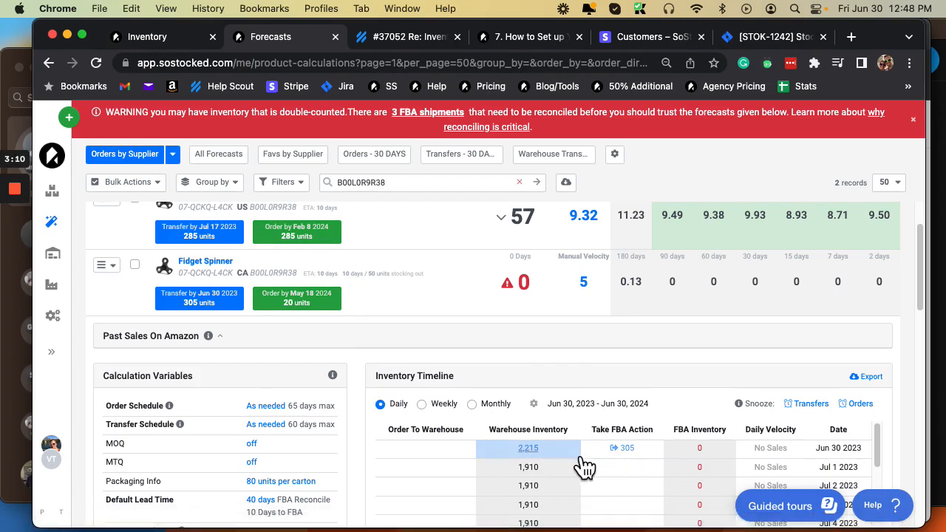
scroll(585, 466, "down", 1)
scroll(585, 466, "up", 1)
scroll(585, 465, "down", 2)
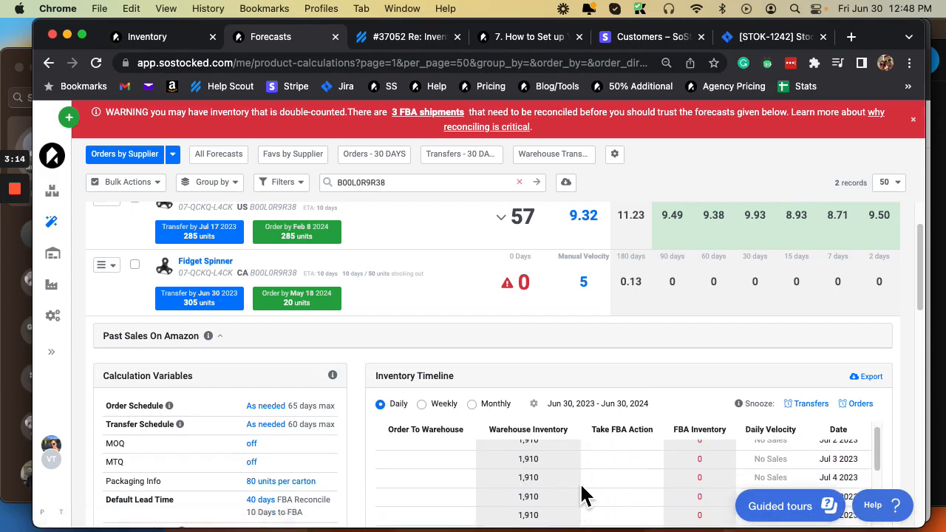
scroll(582, 486, "up", 1)
scroll(582, 495, "up", 3)
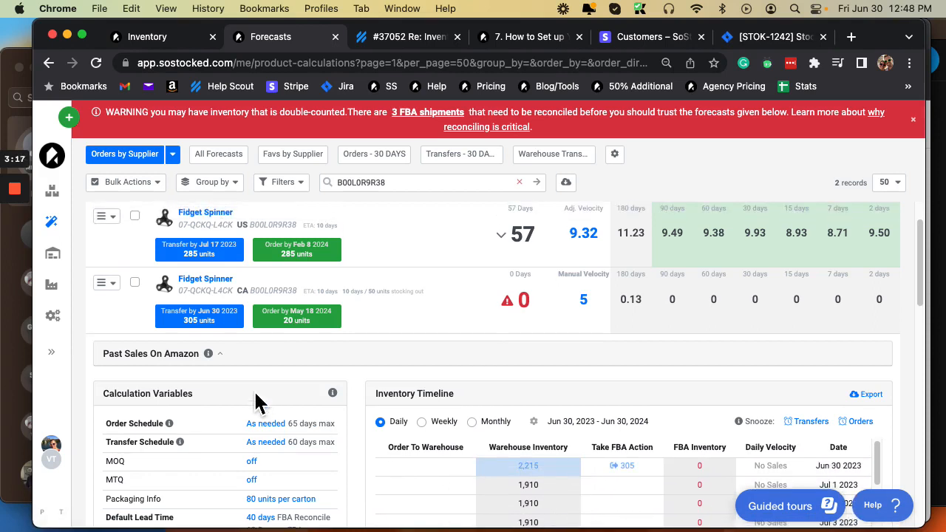
scroll(258, 402, "down", 2)
scroll(258, 402, "up", 2)
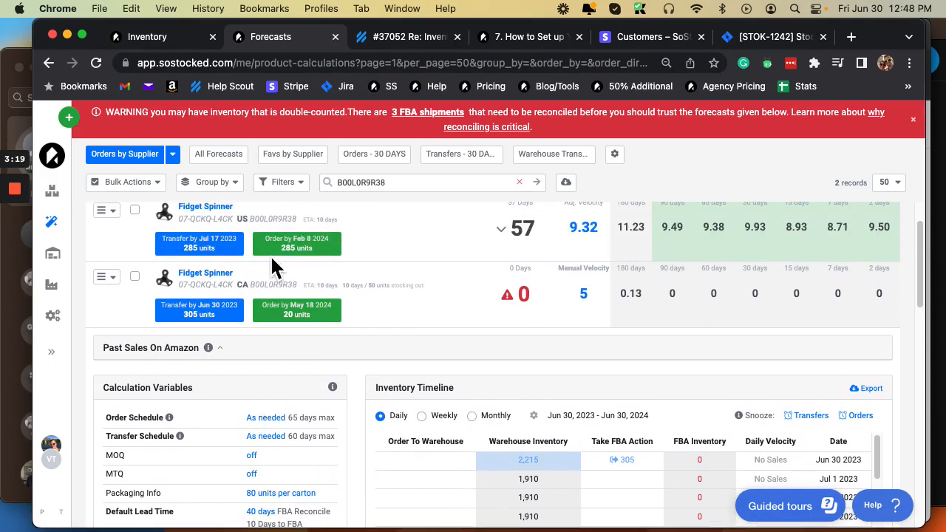
Expand the US Fidget Spinner forecast again and review its calculation variables and timeline up to the Jul 17 2023 transfer
left_click(502, 234)
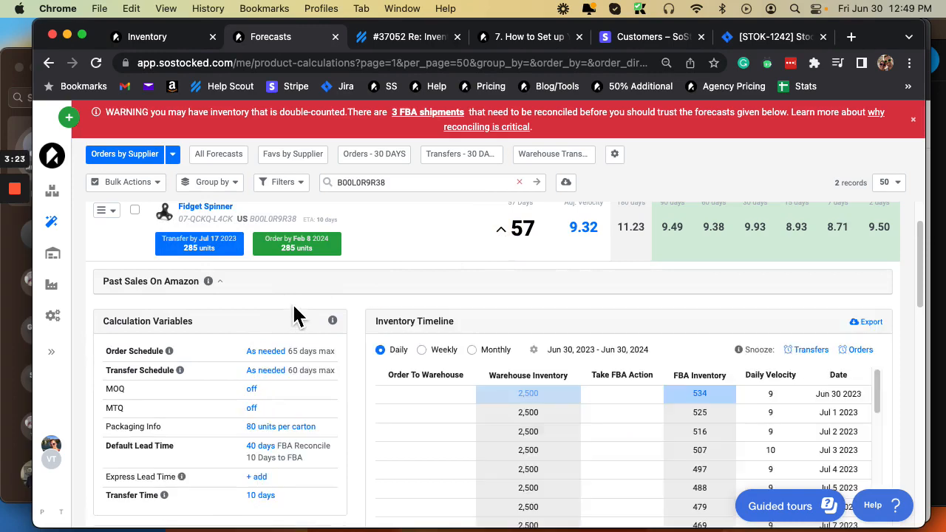
scroll(311, 372, "down", 5)
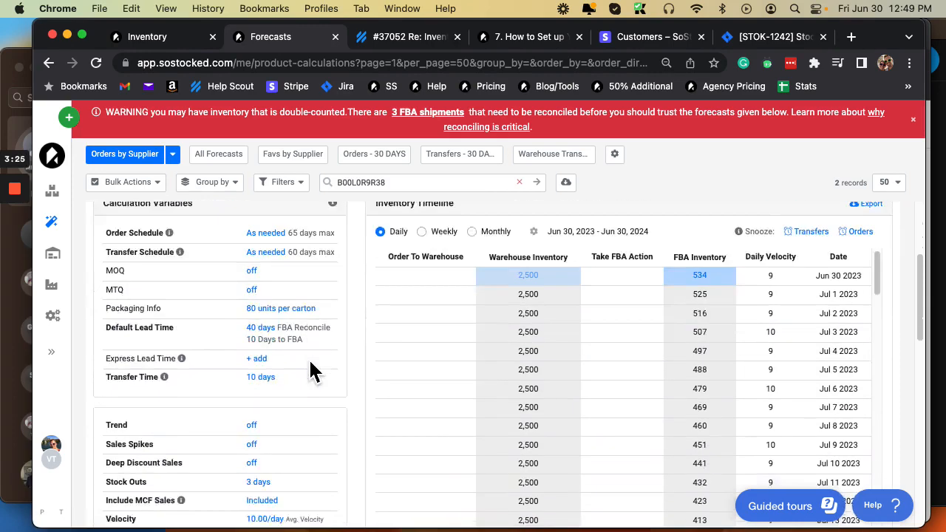
scroll(323, 370, "down", 2)
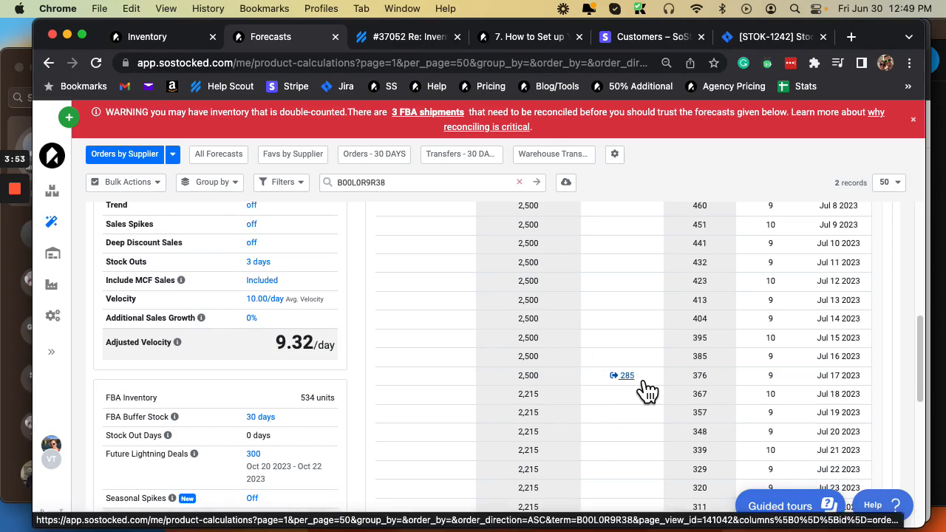
scroll(545, 385, "up", 3)
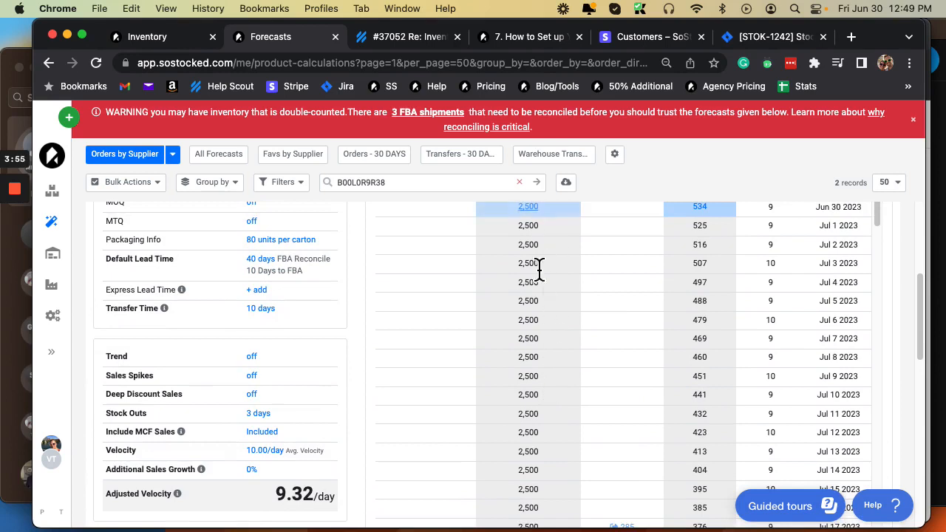
scroll(545, 363, "up", 2)
scroll(547, 367, "up", 2)
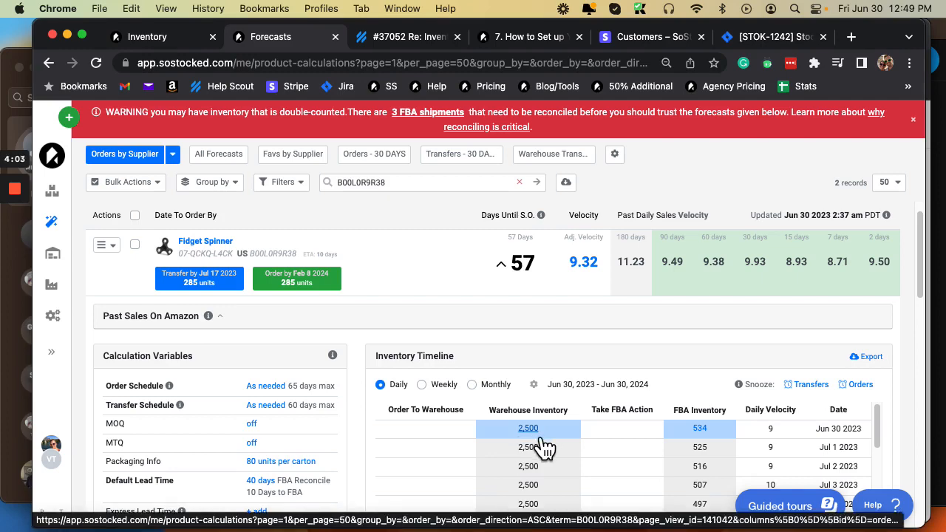
Set the US Fidget Spinner's manual velocity to 150 and apply it to this product only
left_click(603, 273)
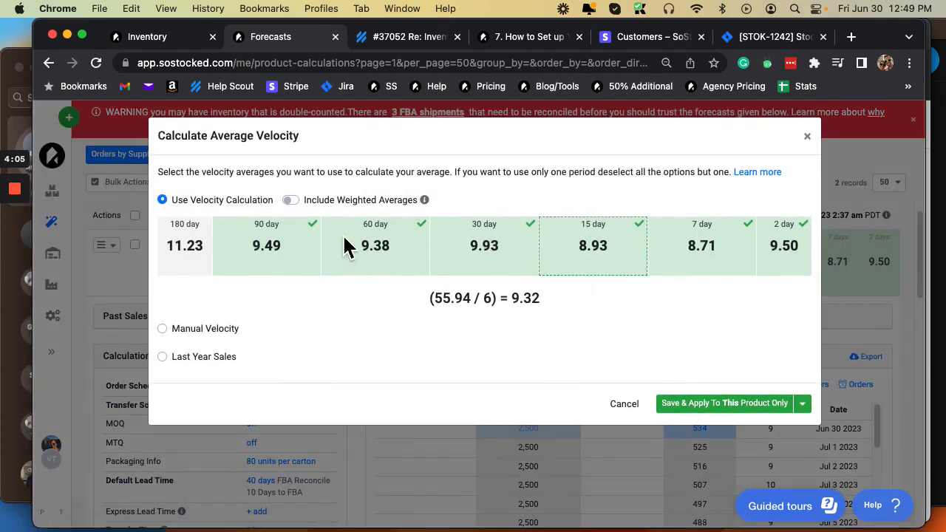
left_click(168, 331)
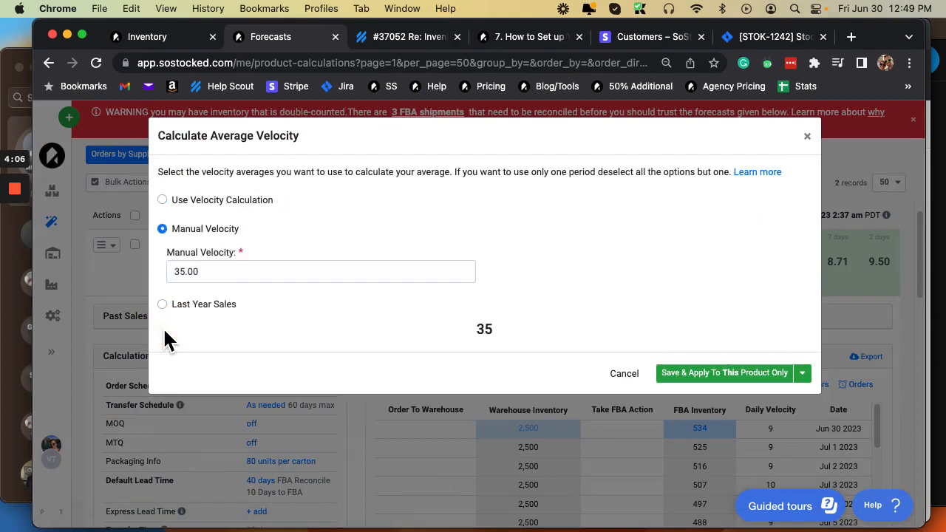
left_click(221, 275)
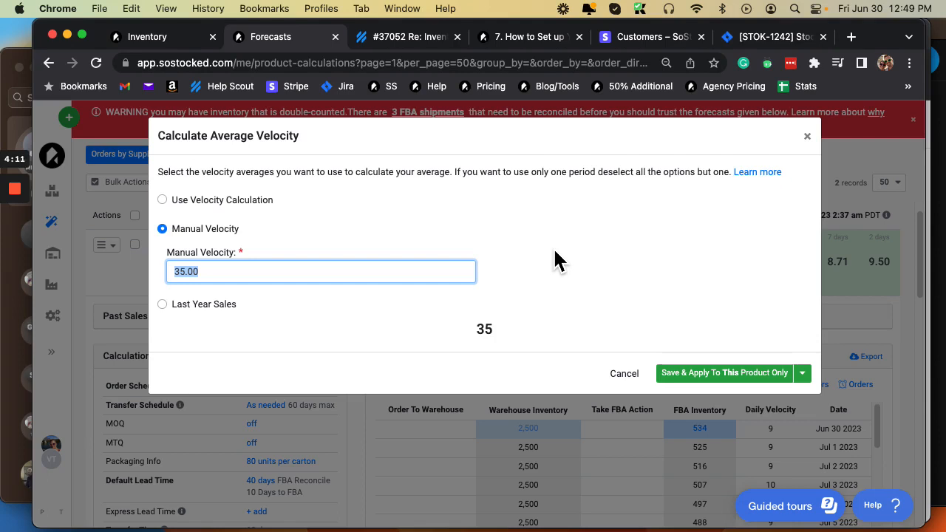
type("150")
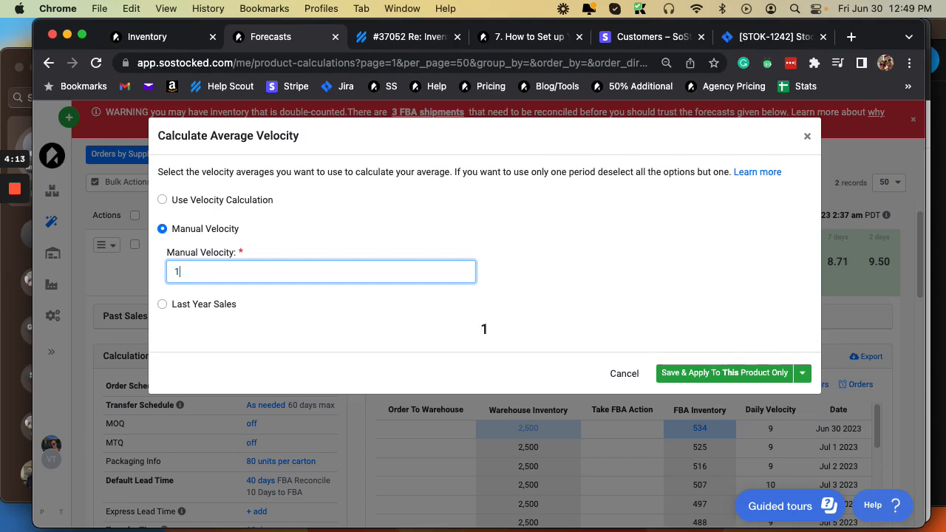
left_click(730, 385)
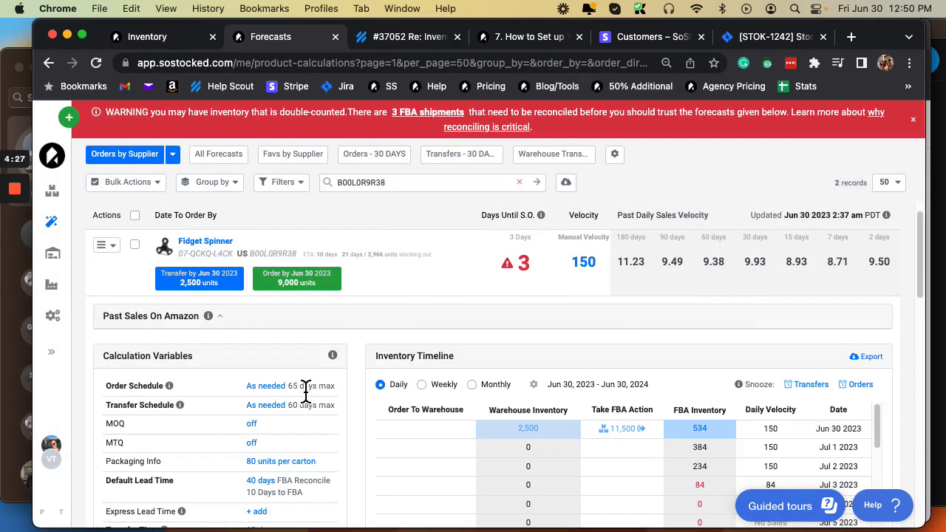
Review the Jun 30 2023 FBA action breakdown in the US inventory timeline, and collapse the US forecast
scroll(232, 355, "down", 1)
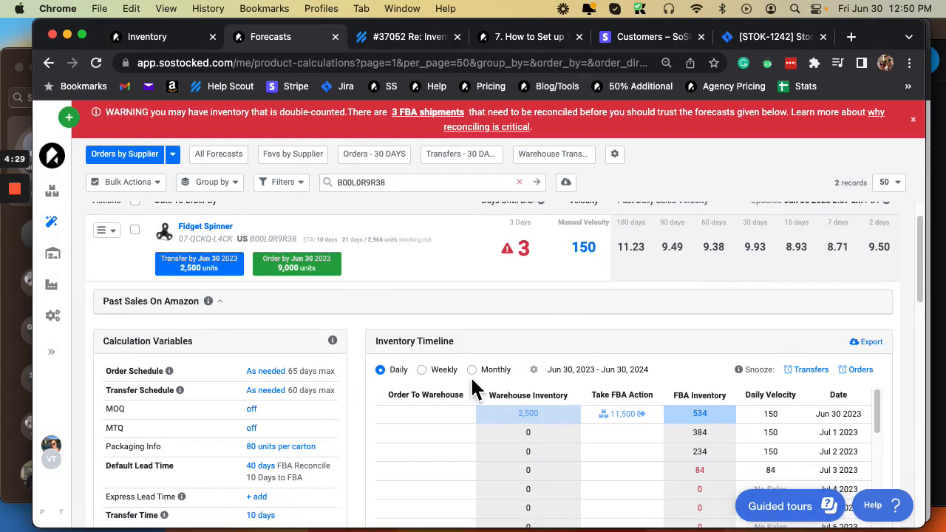
left_click(633, 420)
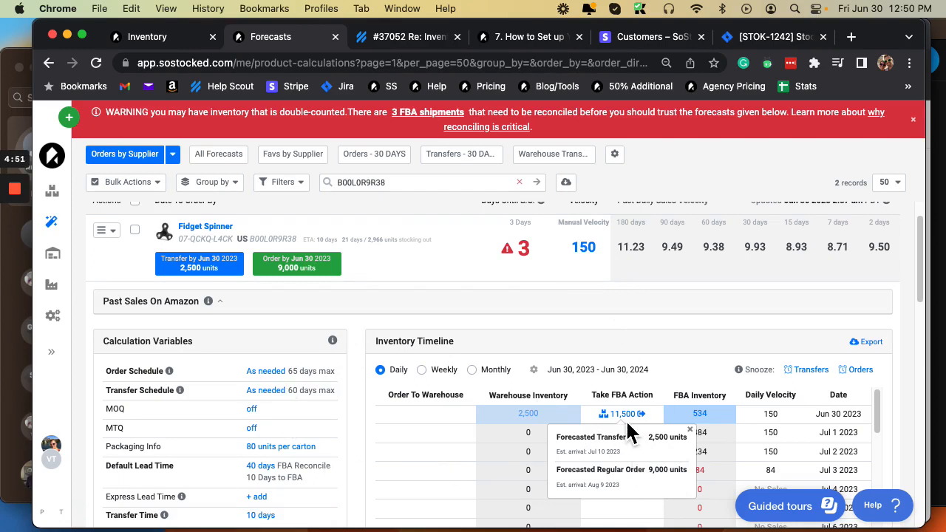
left_click(689, 430)
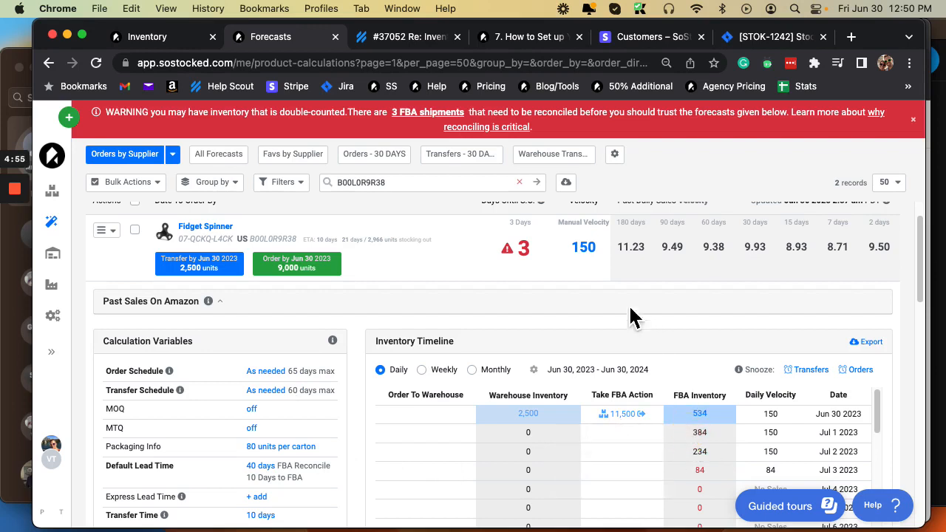
left_click(522, 269)
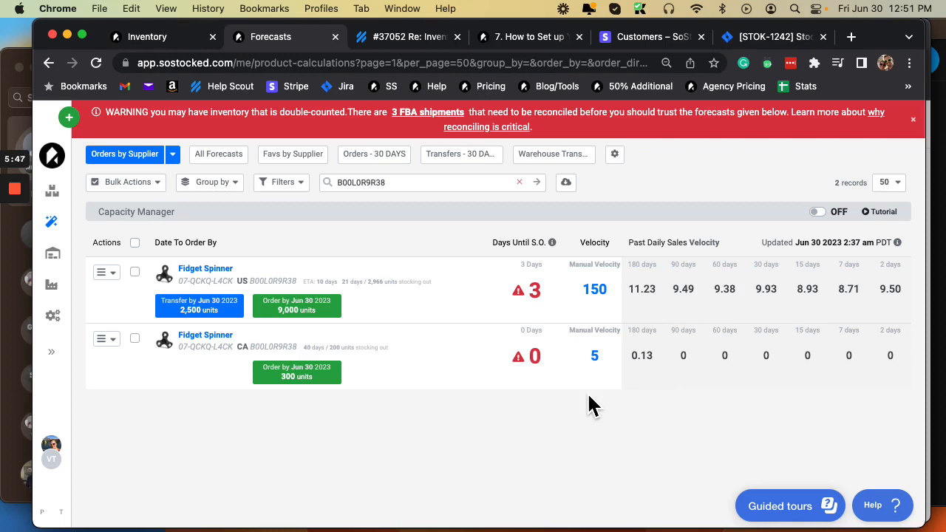
Start a work order from the US Fidget Spinner's transfer suggestion and review its product and shipping details
left_click(200, 305)
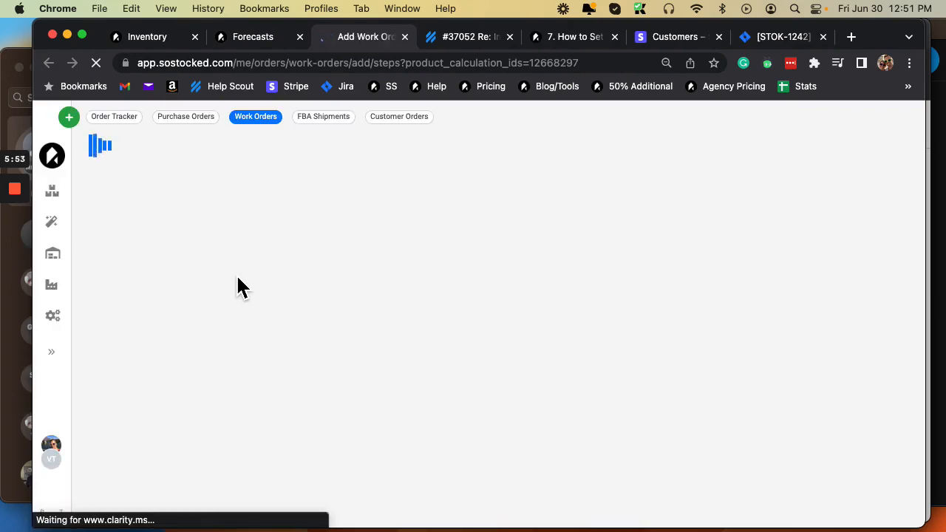
scroll(494, 319, "down", 3)
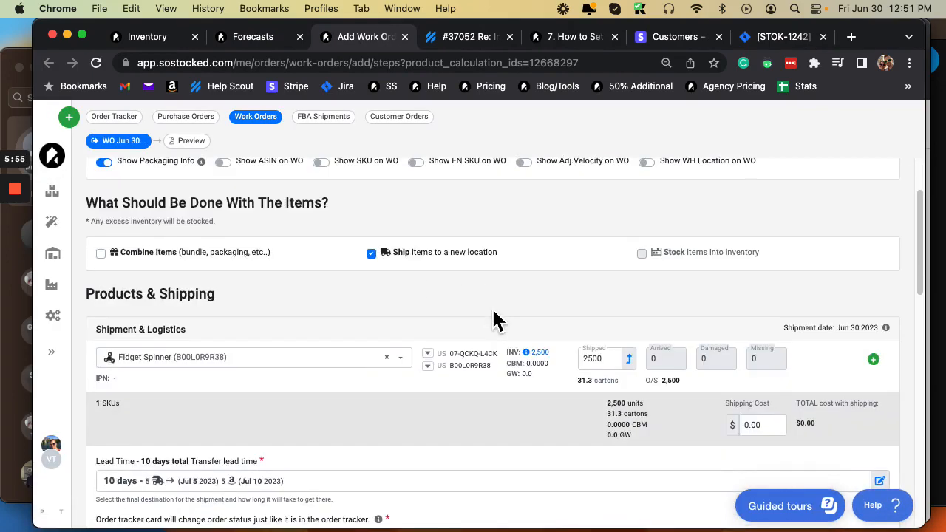
scroll(496, 318, "down", 3)
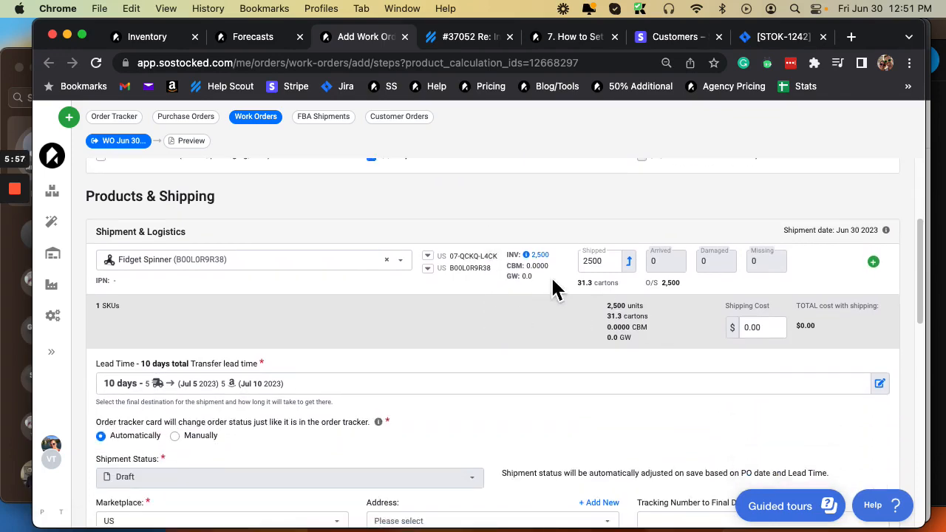
scroll(566, 348, "down", 3)
scroll(567, 348, "up", 5)
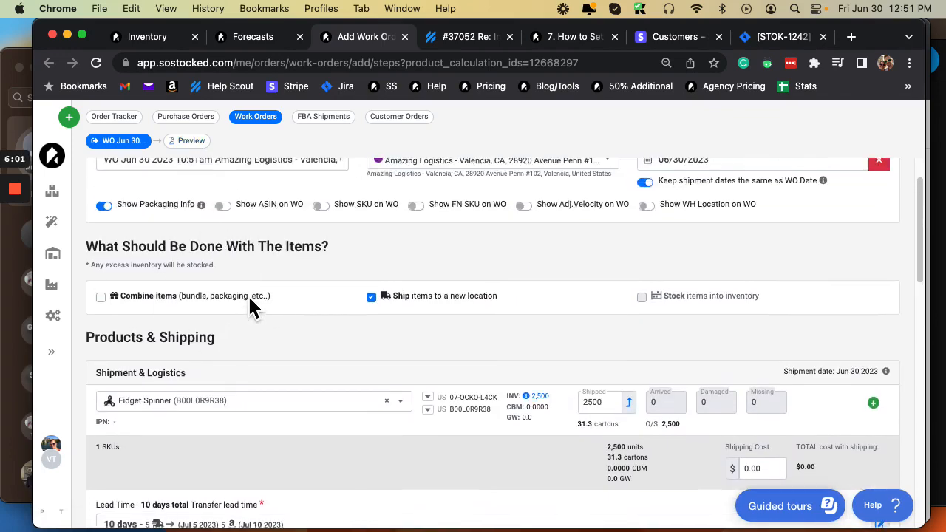
scroll(249, 307, "up", 2)
scroll(474, 264, "down", 10)
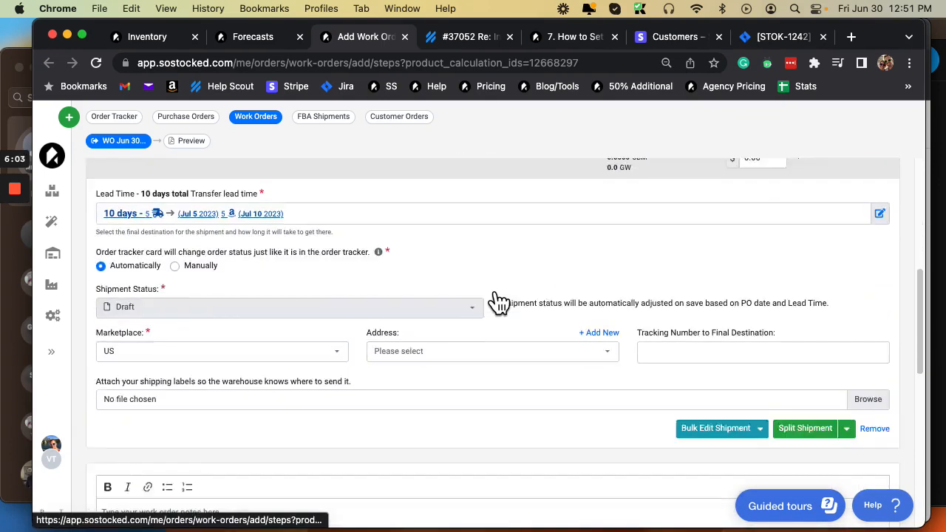
Split the work order's shipment in half, and set the shipped quantities to 2000 for the first shipment and 500 for the second
left_click(847, 263)
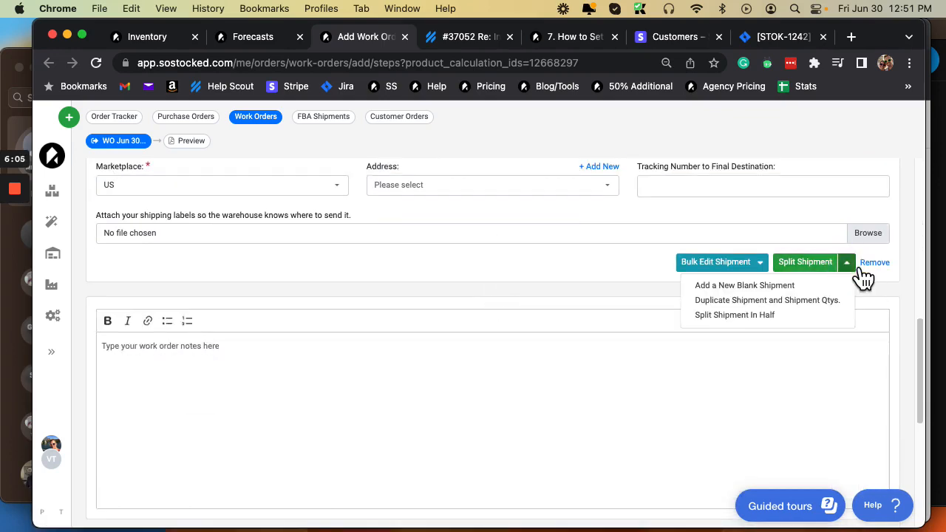
left_click(717, 324)
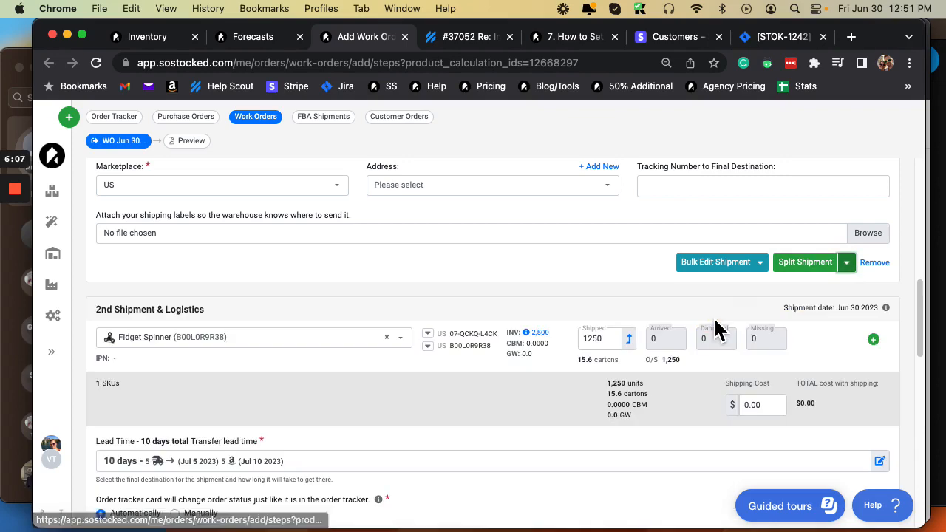
scroll(710, 331, "up", 5)
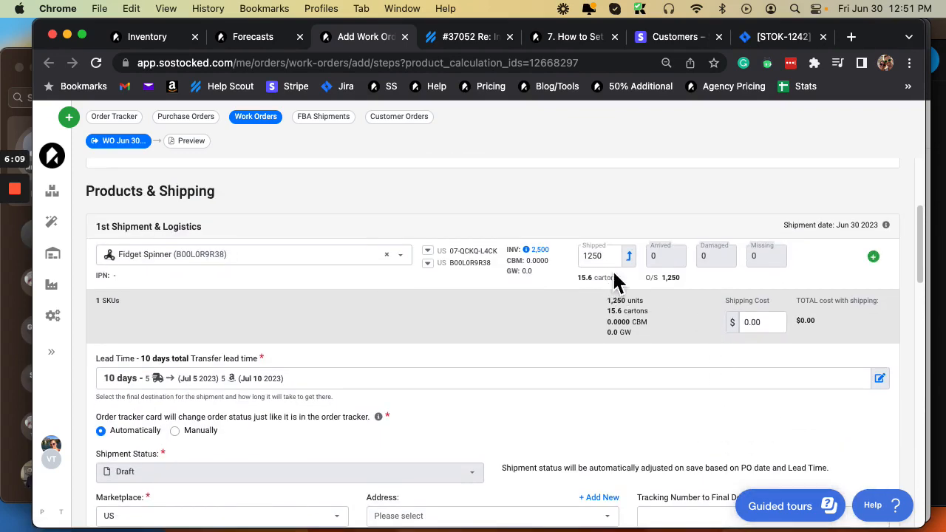
double_click(611, 255)
type("2000")
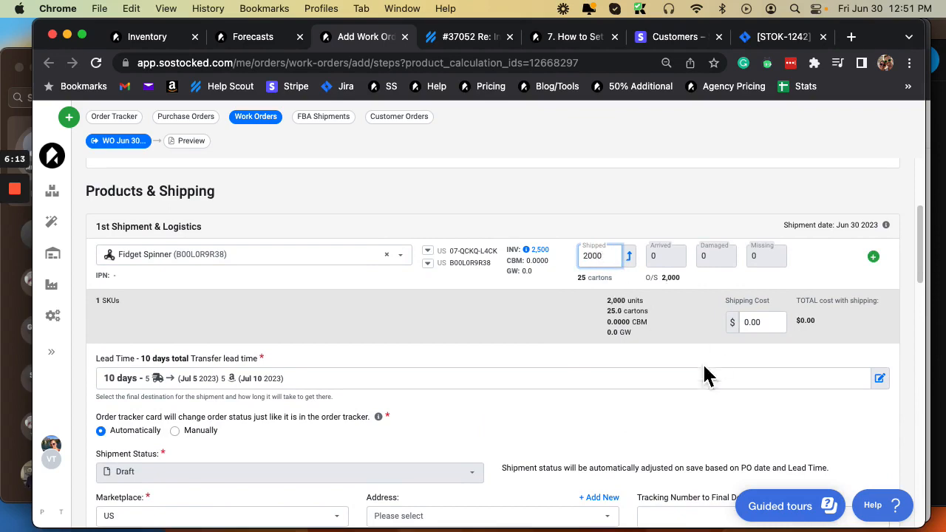
scroll(682, 389, "down", 5)
double_click(613, 319)
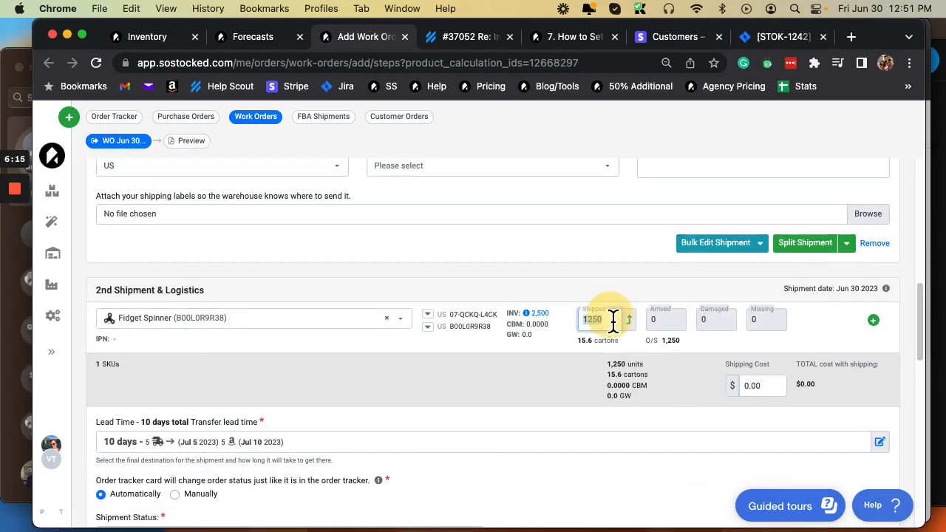
type("500")
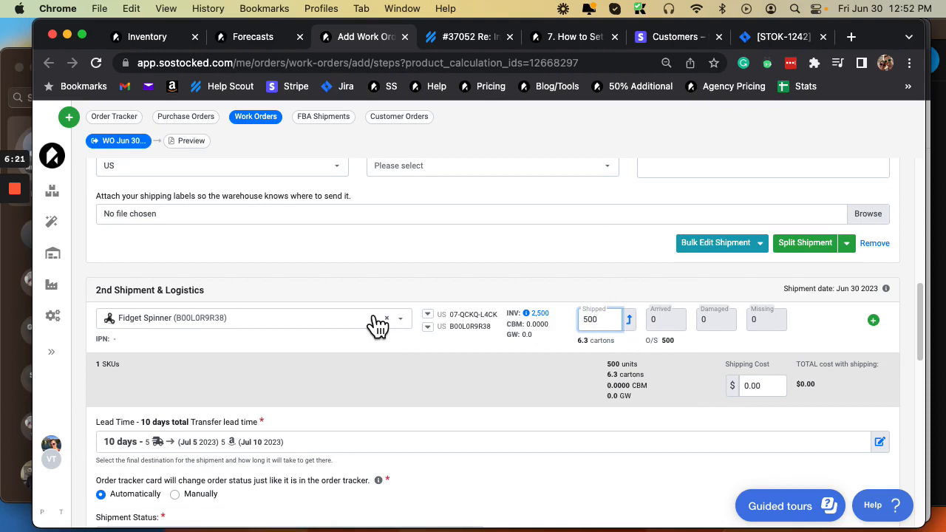
Set the second shipment's marketplace to Canada, and close the work order without saving it
scroll(377, 325, "up", 8)
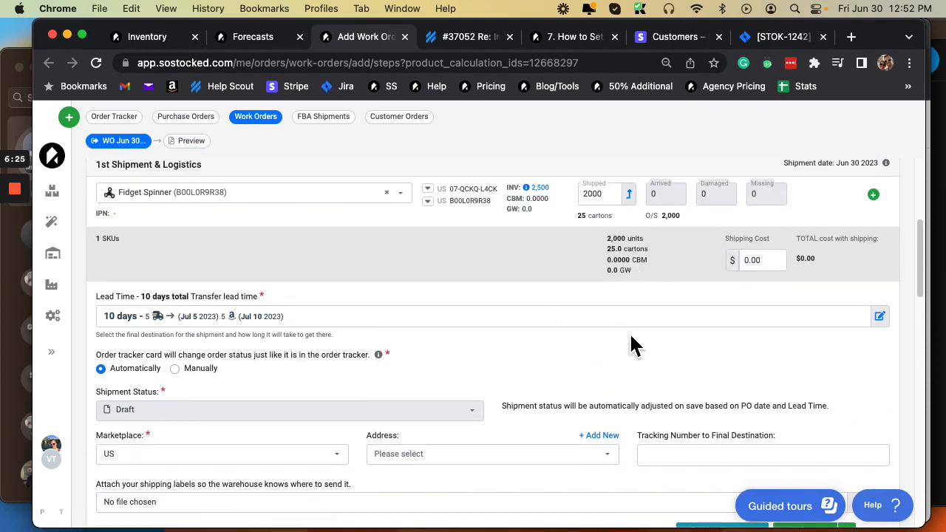
scroll(632, 345, "down", 3)
scroll(632, 346, "up", 3)
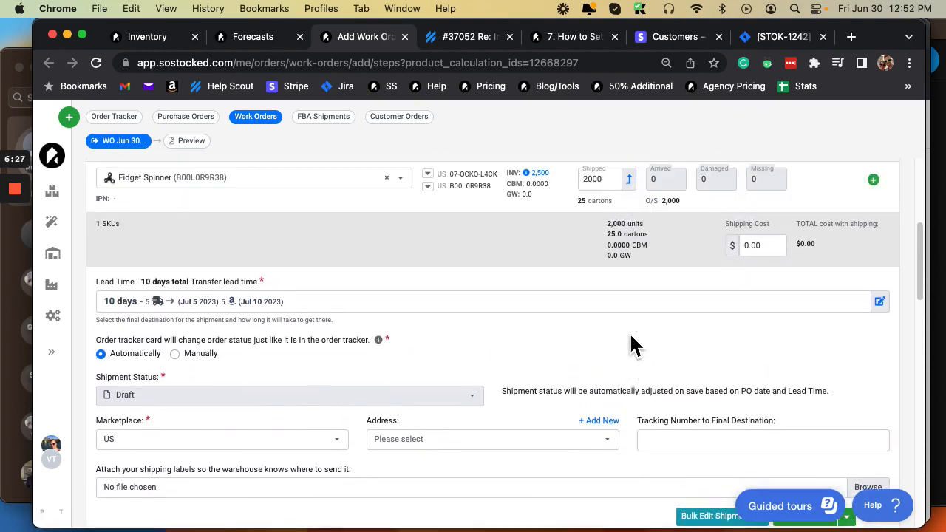
scroll(632, 346, "up", 1)
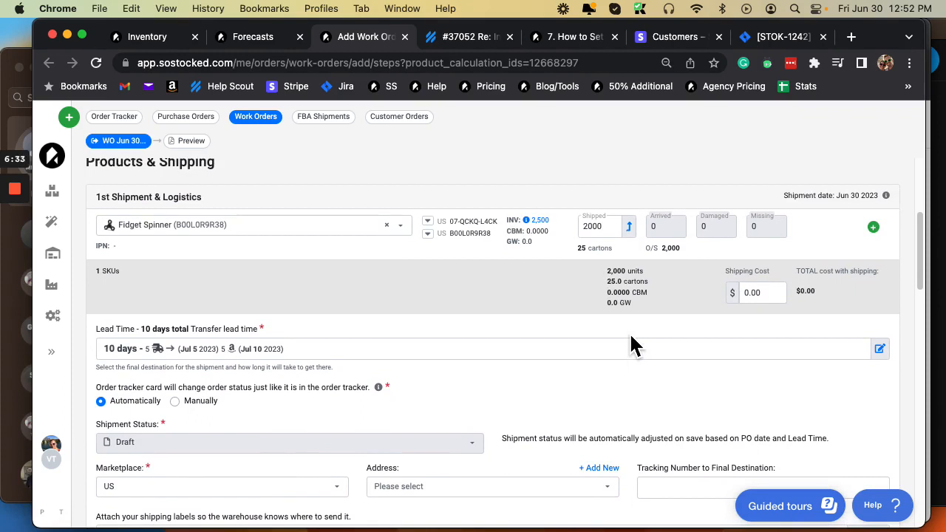
scroll(655, 363, "down", 4)
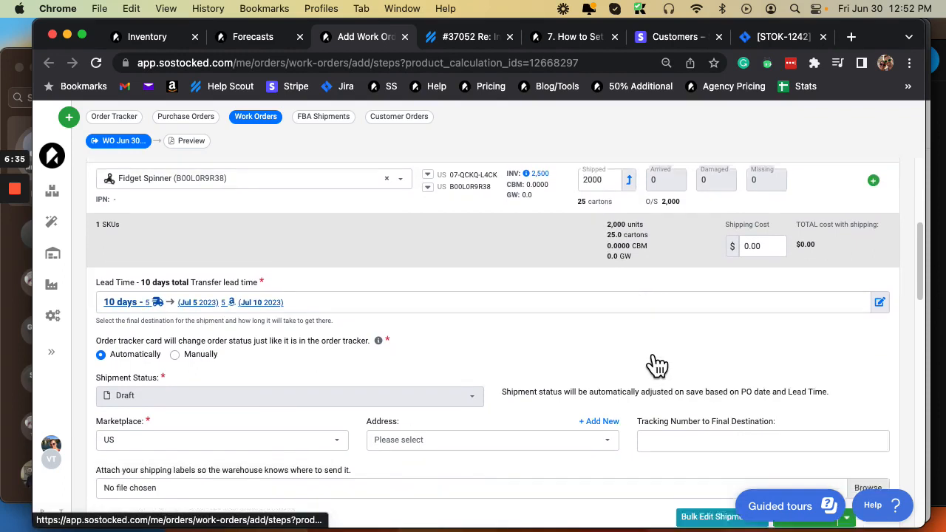
scroll(654, 377, "down", 3)
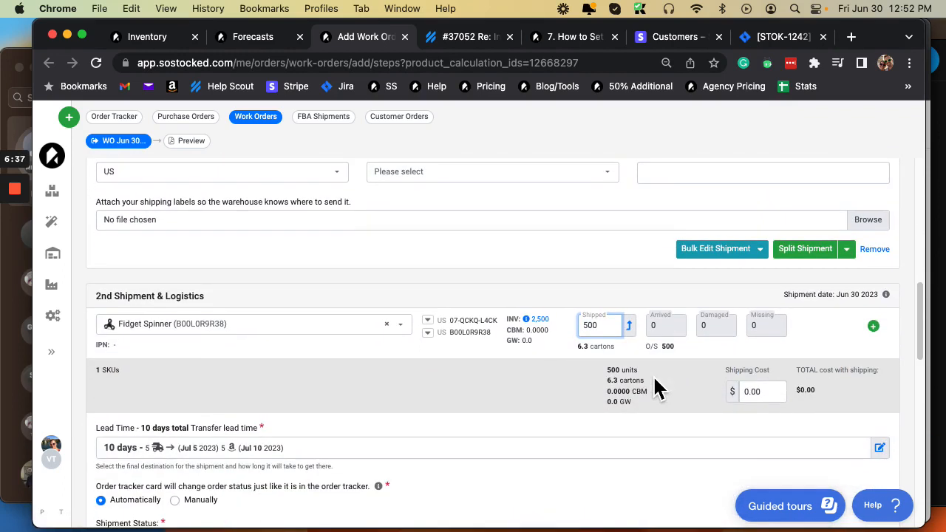
scroll(89, 325, "down", 2)
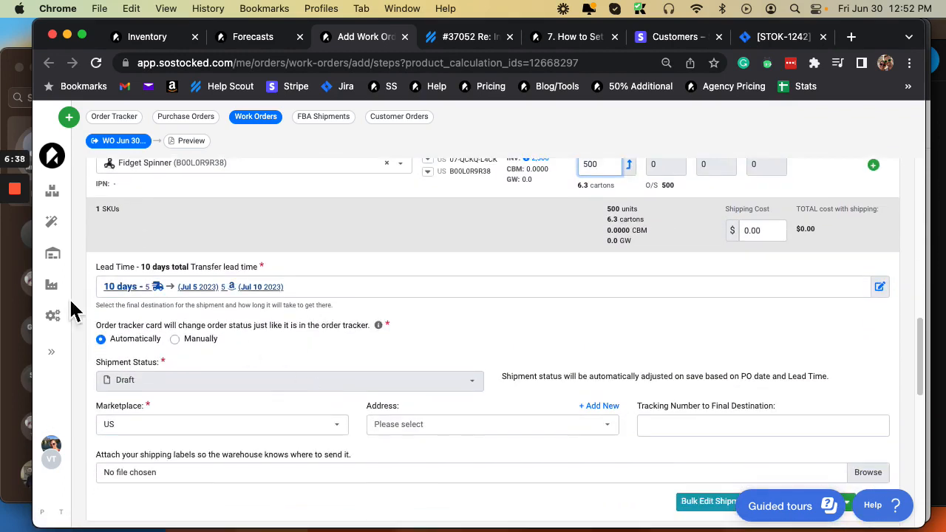
left_click(135, 429)
left_click(122, 463)
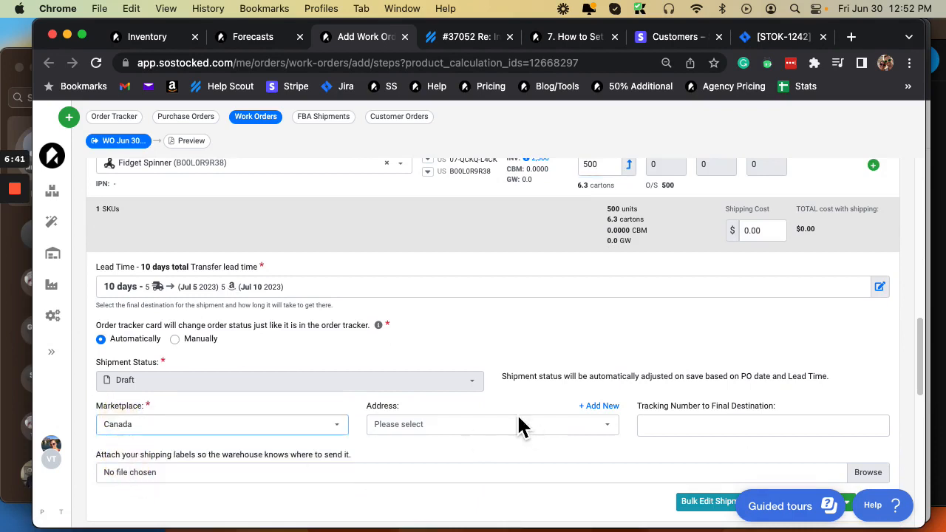
left_click(405, 36)
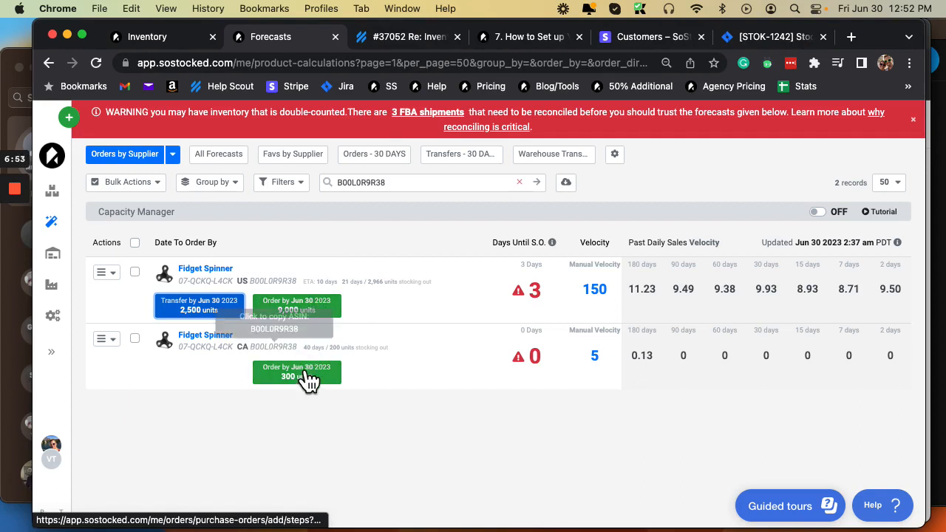
In the US forecast's default lead time, replace FBA Check-In with Warehouse & Prep Center, choose its destination and apply to this product only
left_click(532, 300)
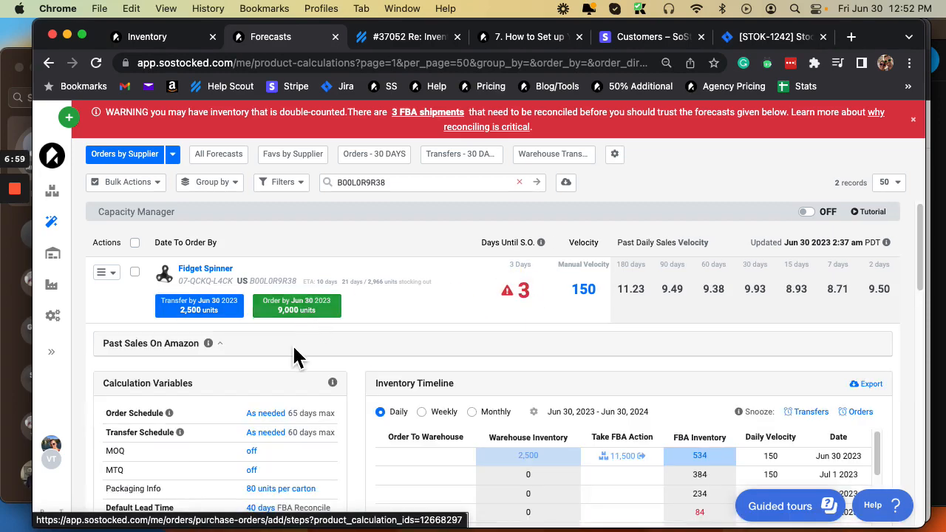
scroll(294, 354, "down", 3)
left_click(270, 347)
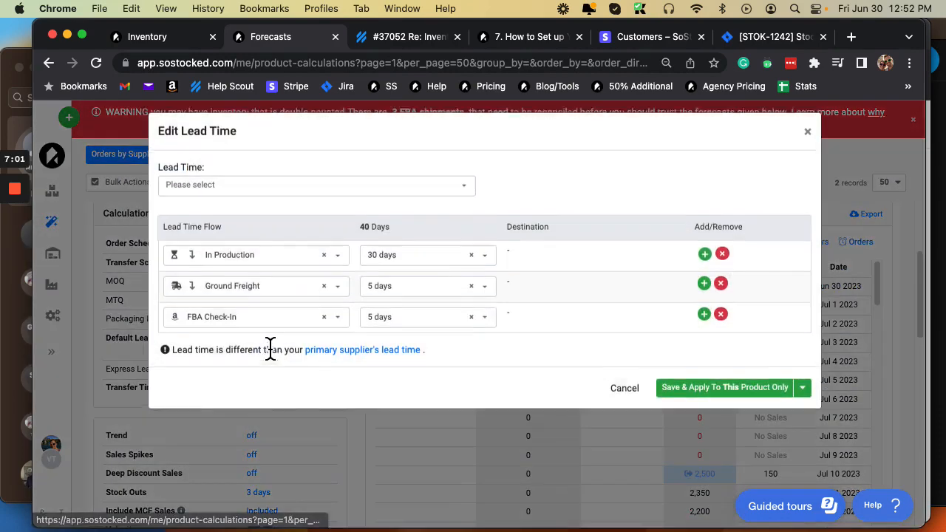
left_click(227, 329)
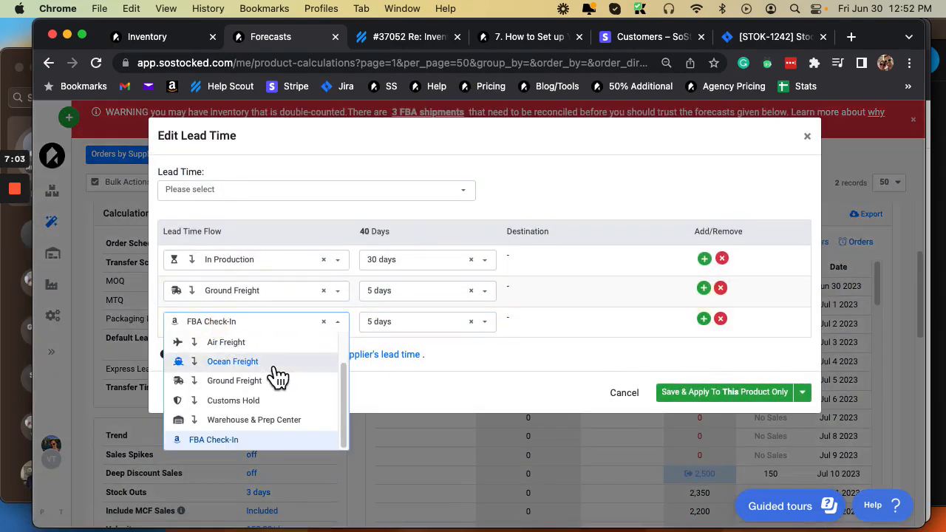
left_click(254, 420)
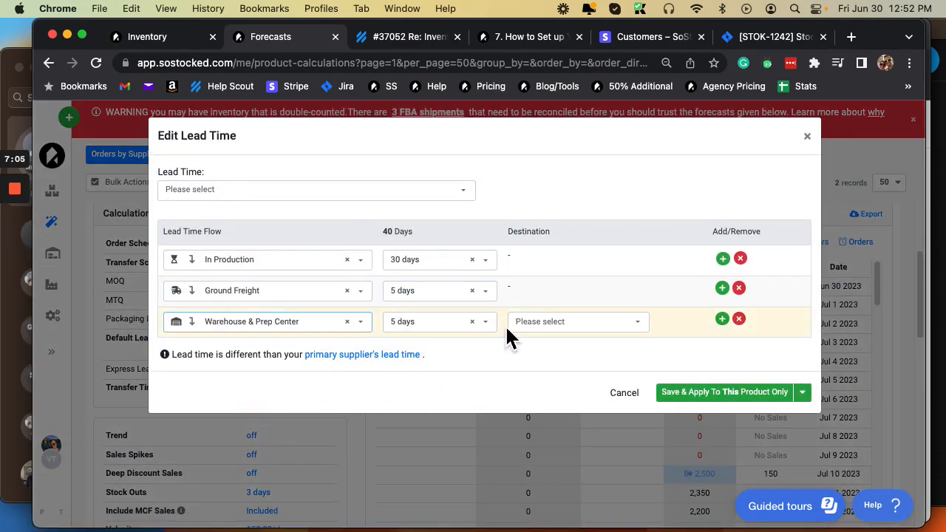
left_click(524, 322)
left_click(566, 361)
left_click(739, 393)
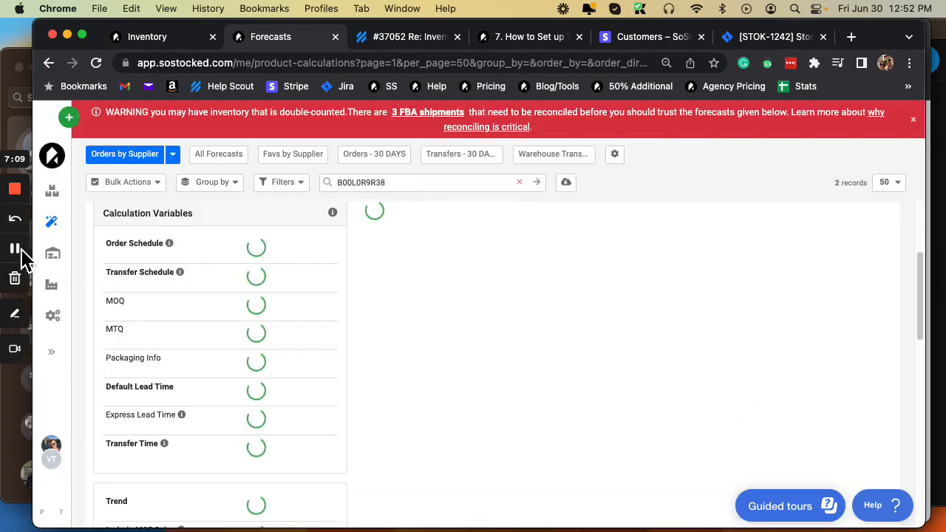
Open the US Fidget Spinner's default lead time, review its flow and warehouse destination, and close it without changes
left_click(16, 253)
scroll(301, 428, "down", 1)
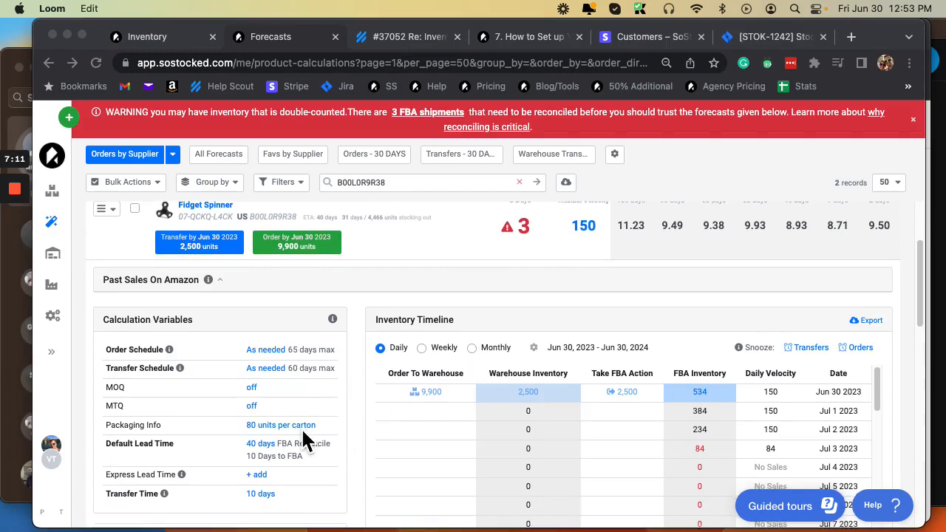
left_click(257, 400)
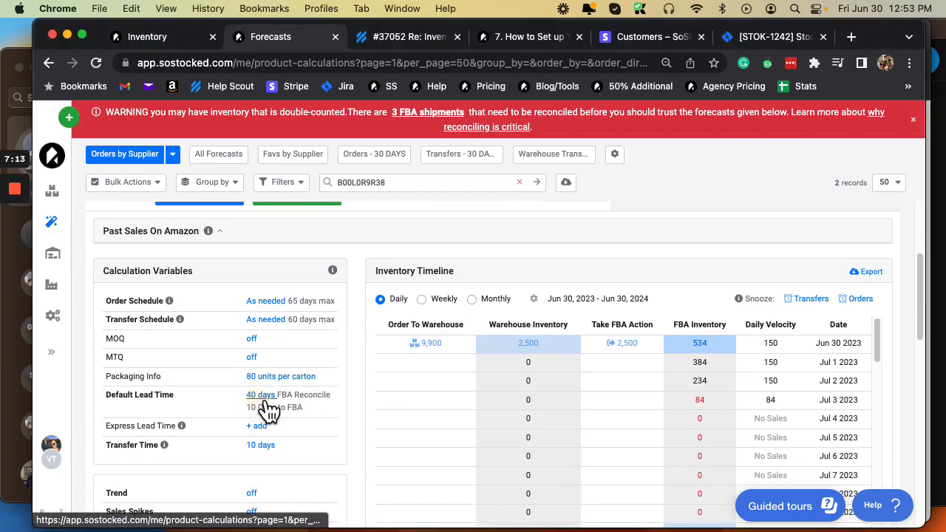
left_click(261, 397)
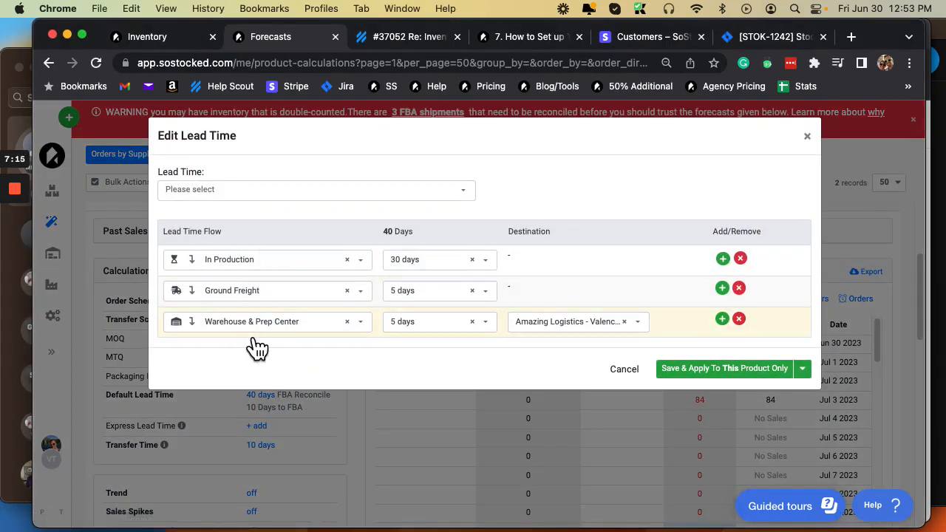
left_click(808, 136)
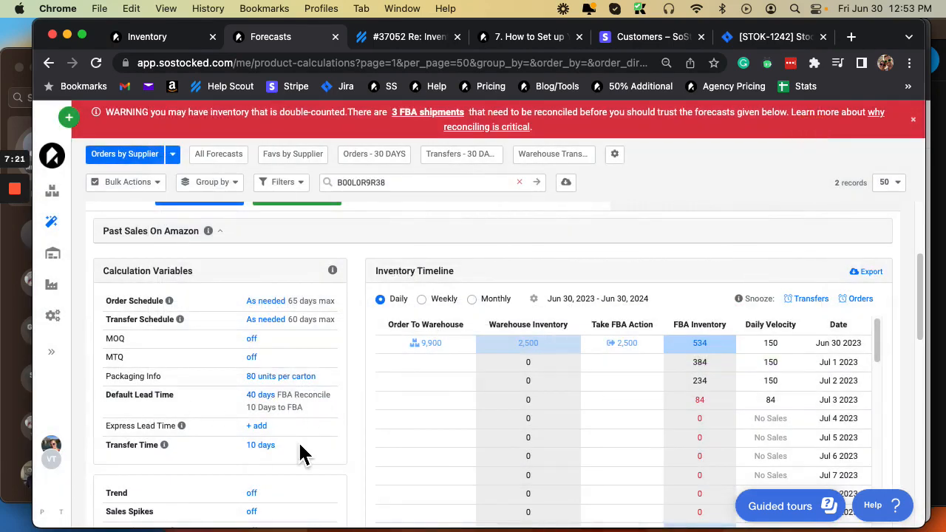
Examine the US Fidget Spinner's daily inventory timeline through August 2023, comparing warehouse arrivals and FBA transfers with its lead time
scroll(301, 452, "up", 2)
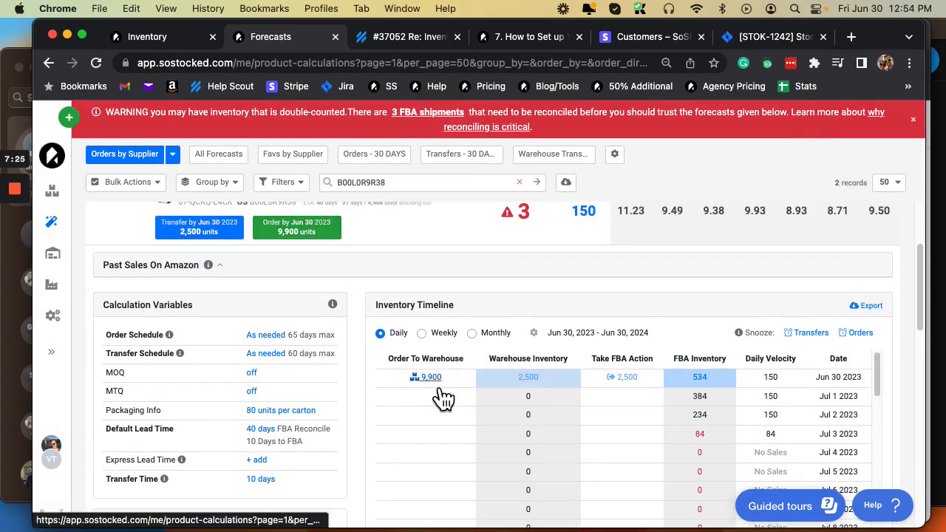
scroll(331, 394, "down", 5)
scroll(498, 416, "down", 15)
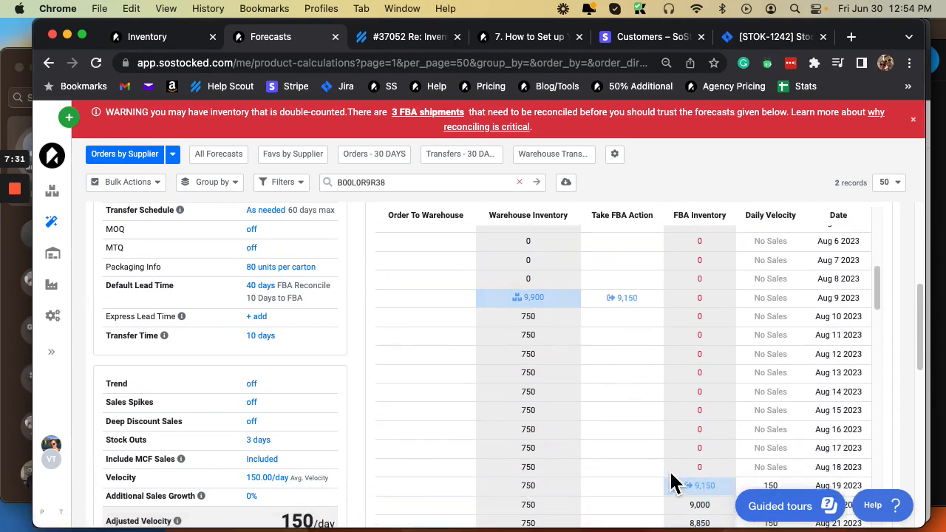
scroll(536, 334, "up", 10)
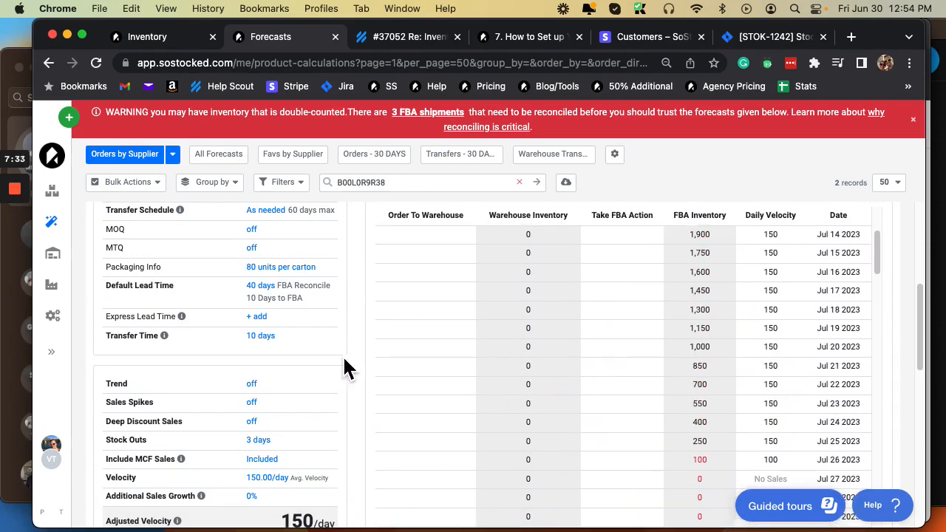
scroll(345, 370, "up", 5)
scroll(344, 366, "up", 1)
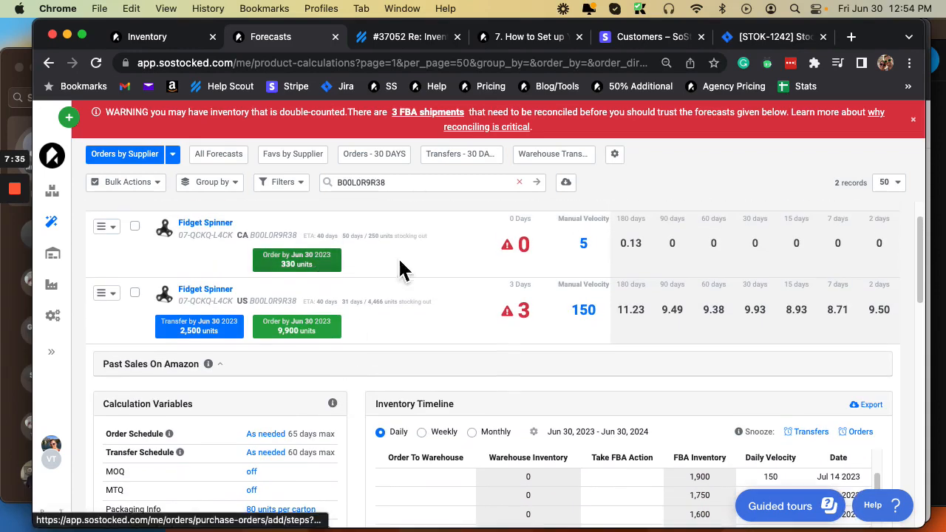
Expand the CA Fidget Spinner's forecast, examine its inventory timeline through August 2023 against its lead and transfer times, and collapse it
left_click(523, 255)
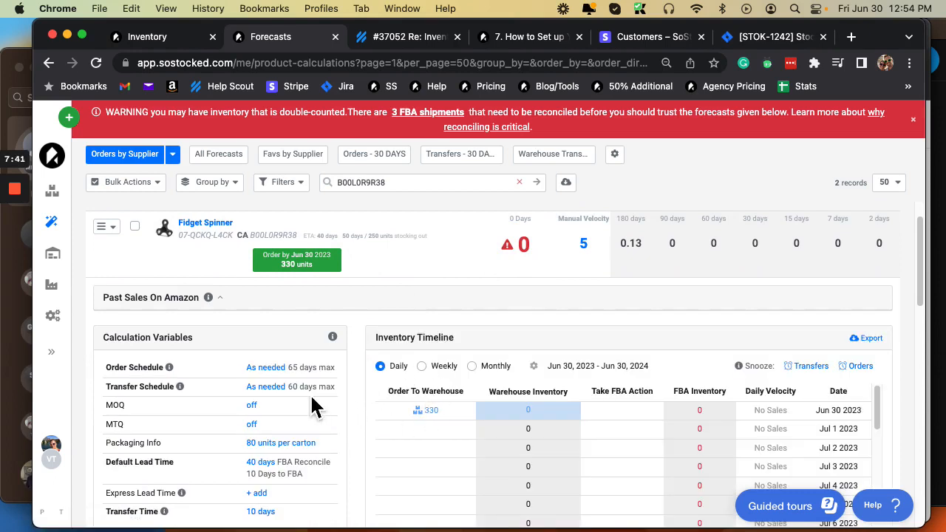
scroll(264, 365, "down", 5)
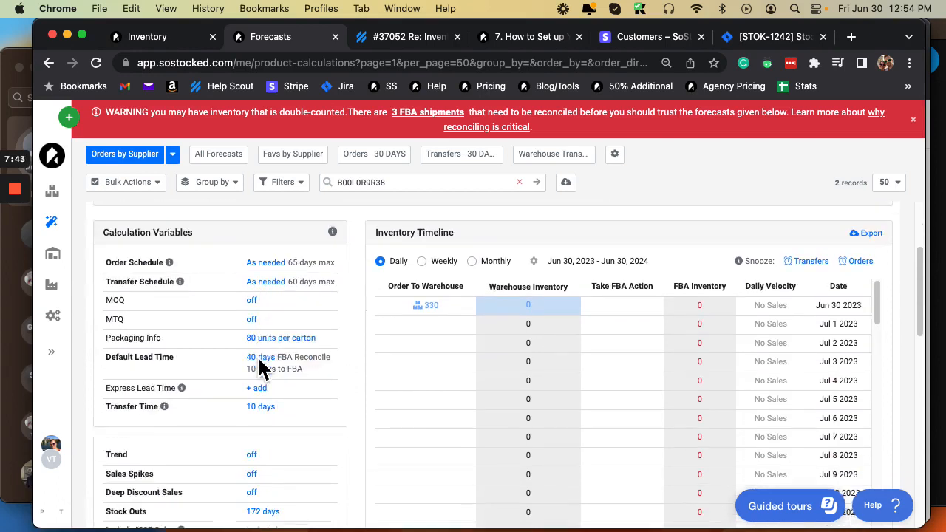
scroll(519, 392, "down", 10)
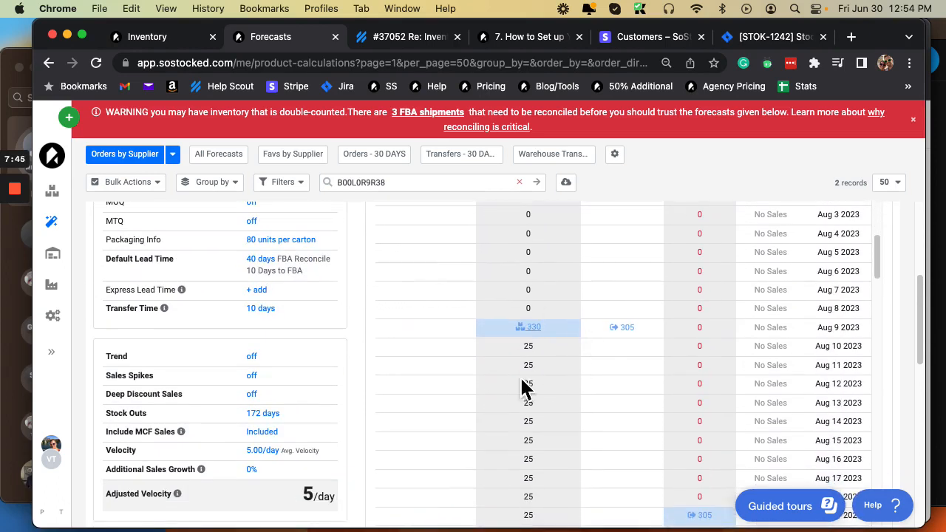
scroll(560, 485, "down", 2)
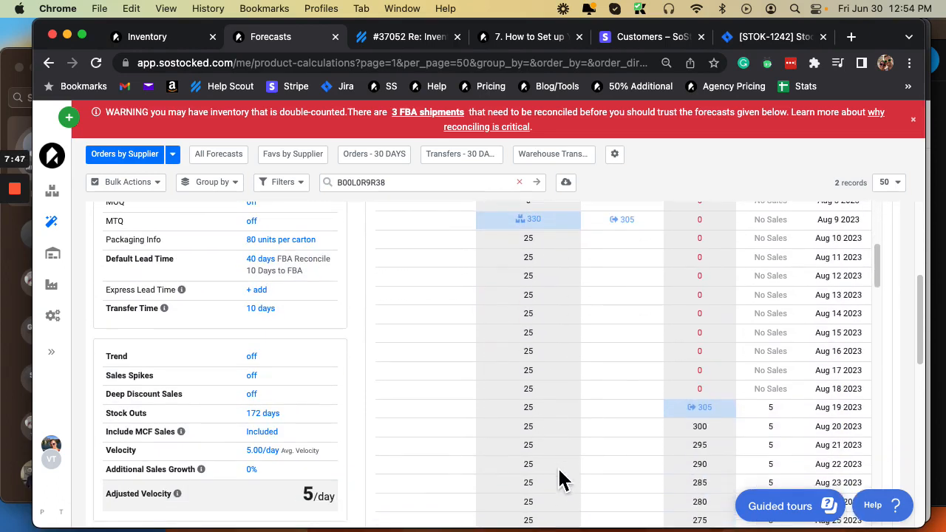
scroll(303, 310, "up", 3)
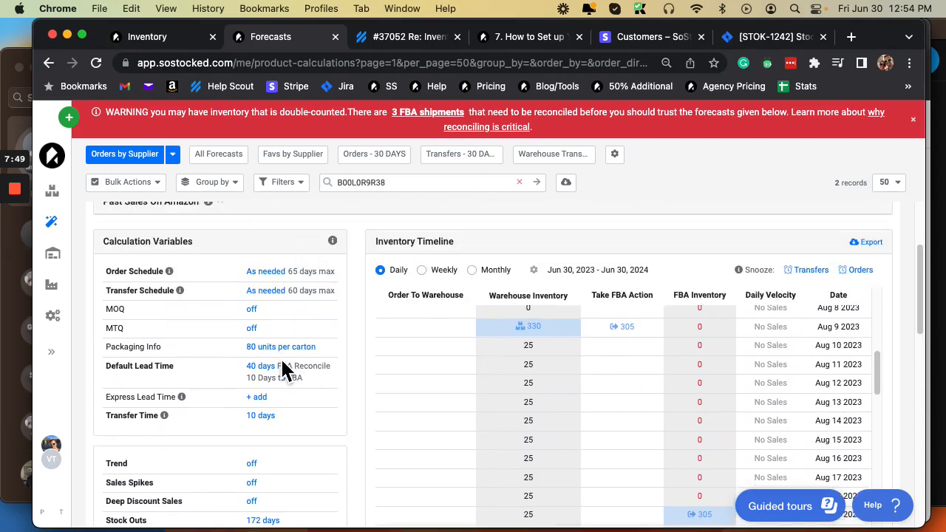
scroll(244, 366, "down", 3)
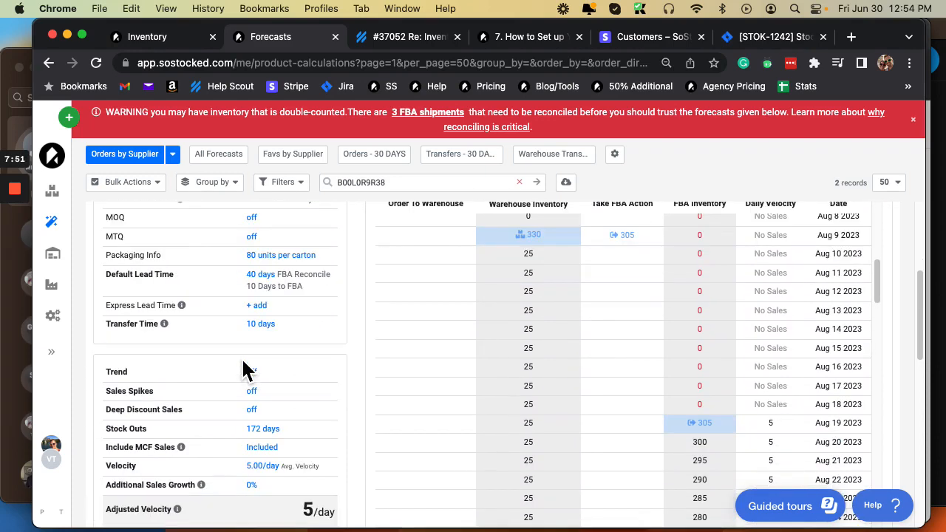
scroll(252, 369, "up", 6)
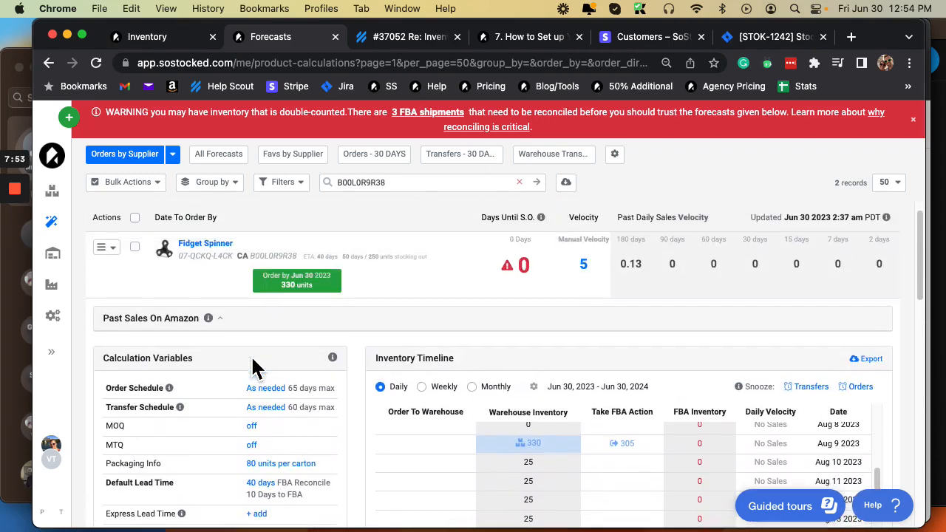
left_click(521, 269)
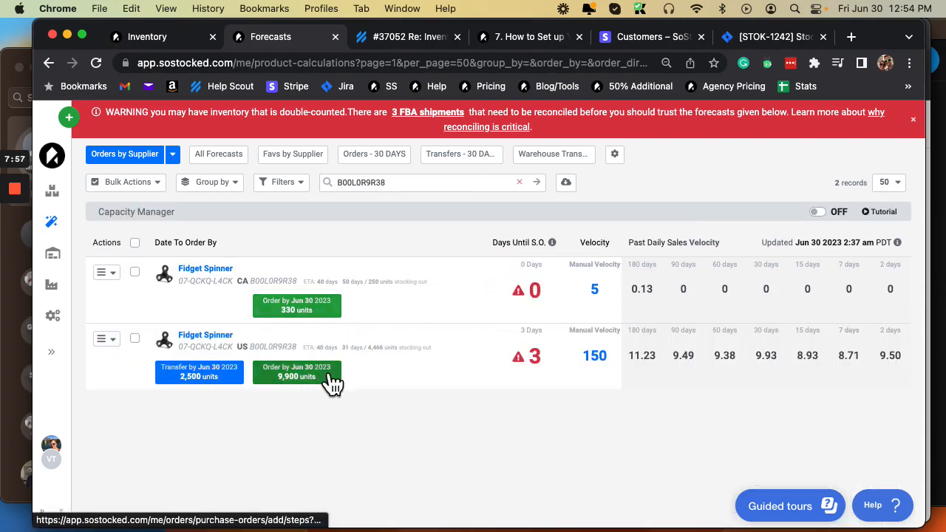
Start a combined purchase order for the CA and US Fidget Spinner from the supplier-grouped forecasts, and return to the forecasts
left_click(303, 368)
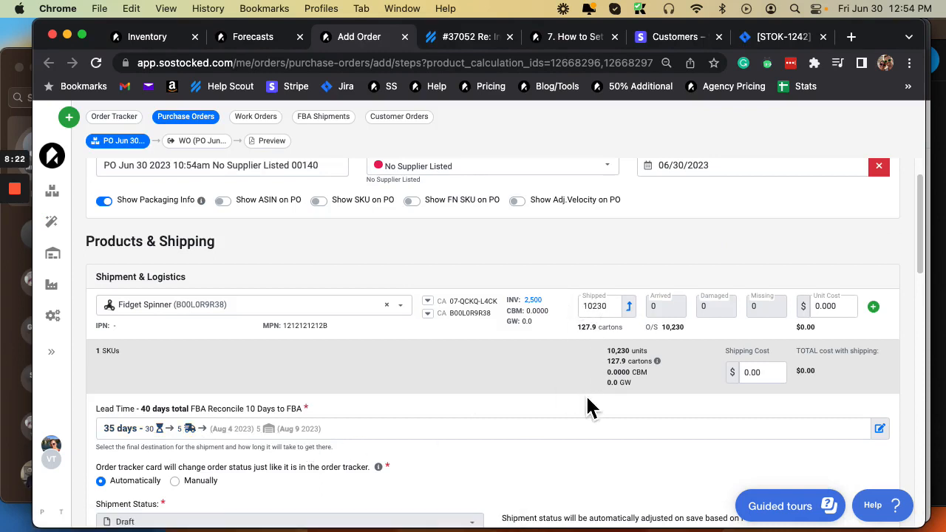
left_click(260, 37)
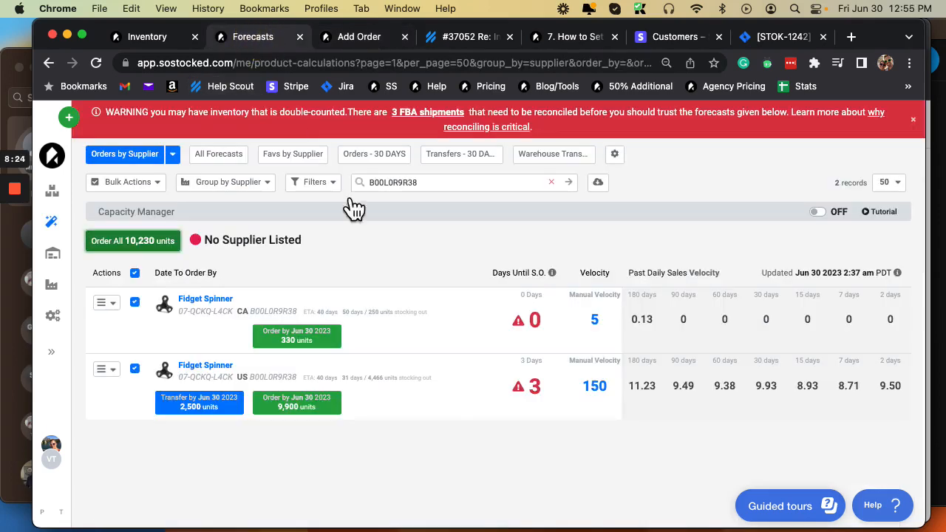